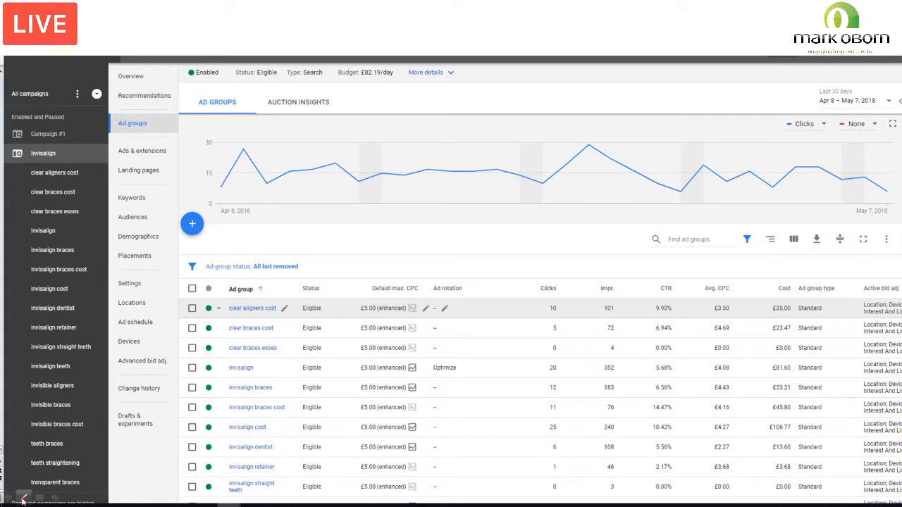
Step: Highlight the clear aligners cost, clear braces cost and clear braces essex ad groups on the slide with the Highlighter
{"action": "left_click", "coordinate": [23, 499]}
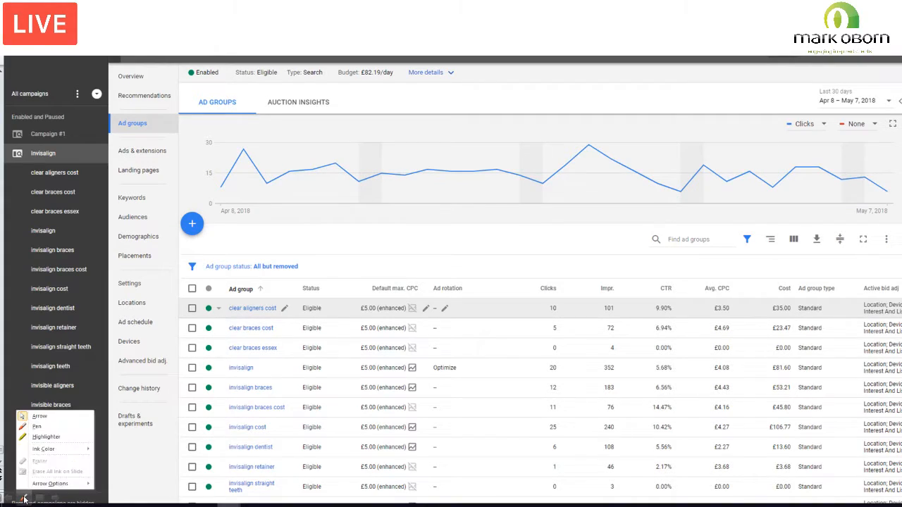
{"action": "left_click", "coordinate": [39, 437]}
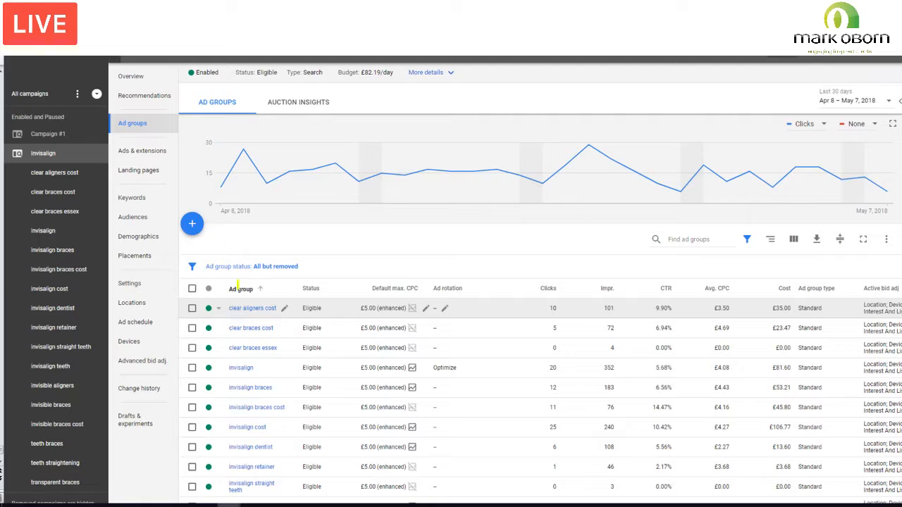
{"action": "left_click_drag", "start_coordinate": [229, 308], "coordinate": [275, 307]}
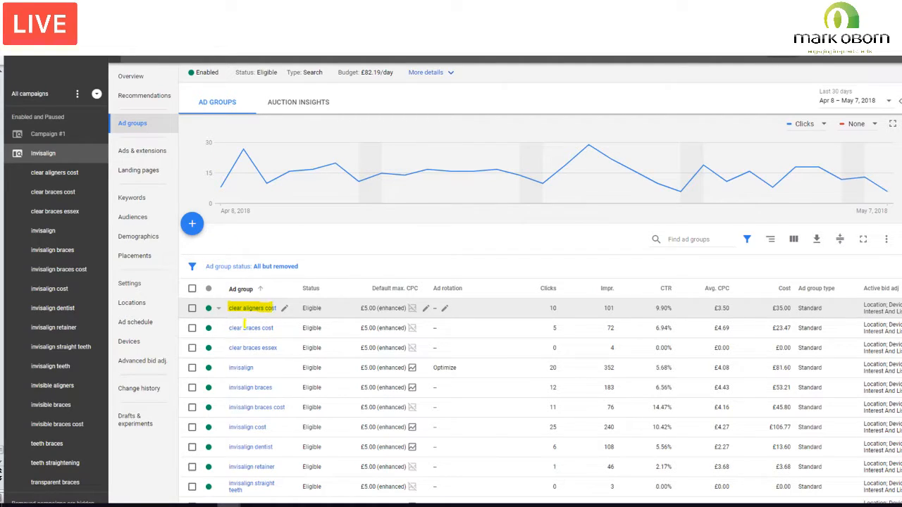
{"action": "left_click_drag", "start_coordinate": [229, 328], "coordinate": [276, 328]}
{"action": "left_click_drag", "start_coordinate": [227, 354], "coordinate": [304, 356]}
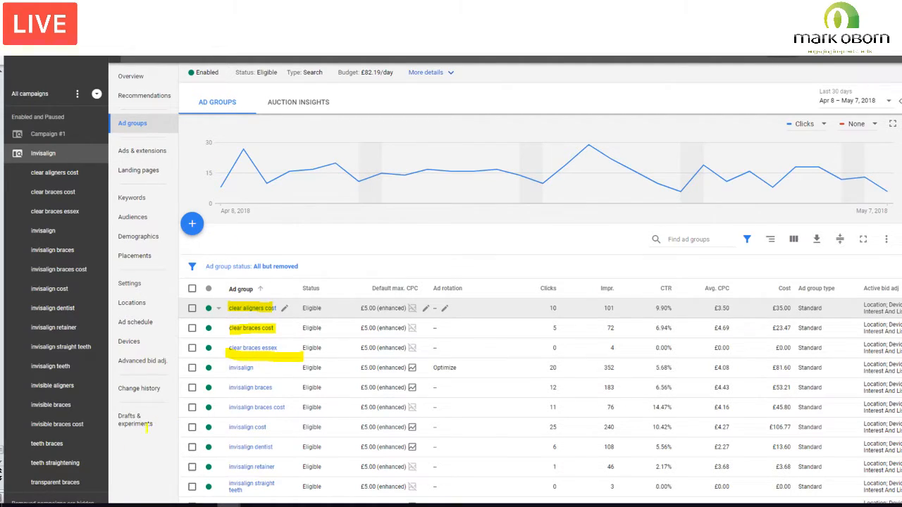
Step: Advance the slide show past the Campaigns overview to the Select a campaign type slide
{"action": "left_click", "coordinate": [61, 501]}
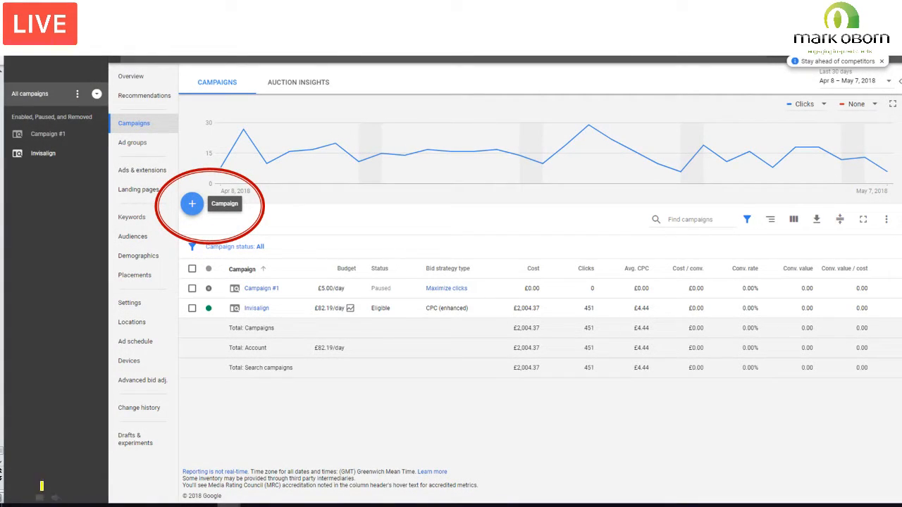
{"action": "left_click", "coordinate": [61, 499]}
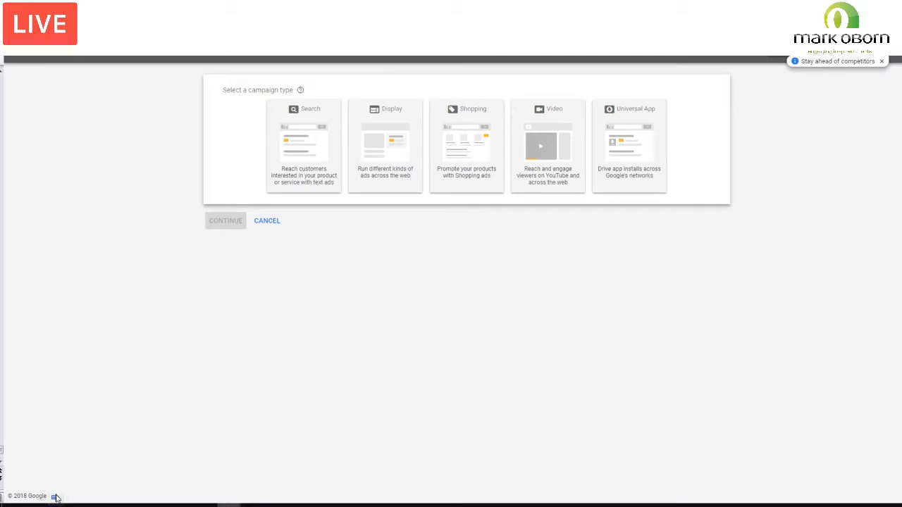
{"action": "left_click", "coordinate": [41, 500]}
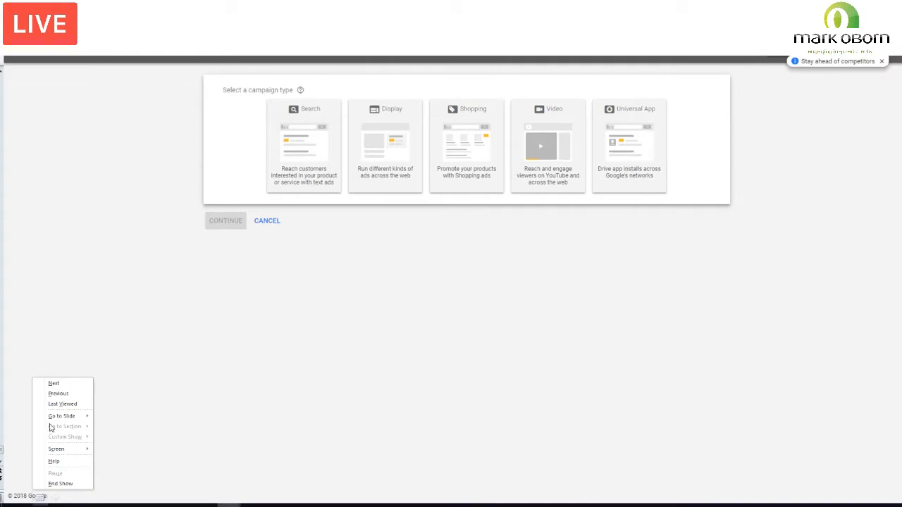
{"action": "mouse_move", "coordinate": [56, 421]}
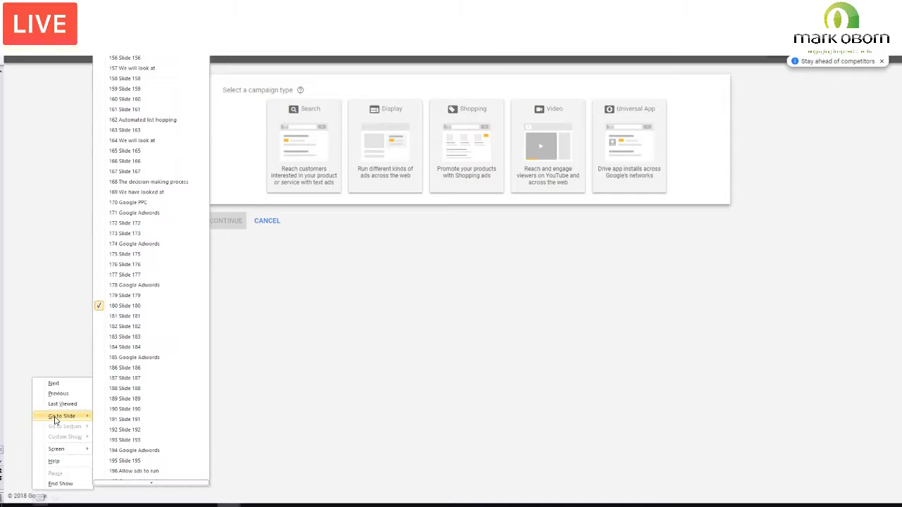
{"action": "left_click", "coordinate": [24, 500]}
Step: Switch to the Pen and mark the Search campaign type and the Leads goal on their slides
{"action": "left_click", "coordinate": [24, 500]}
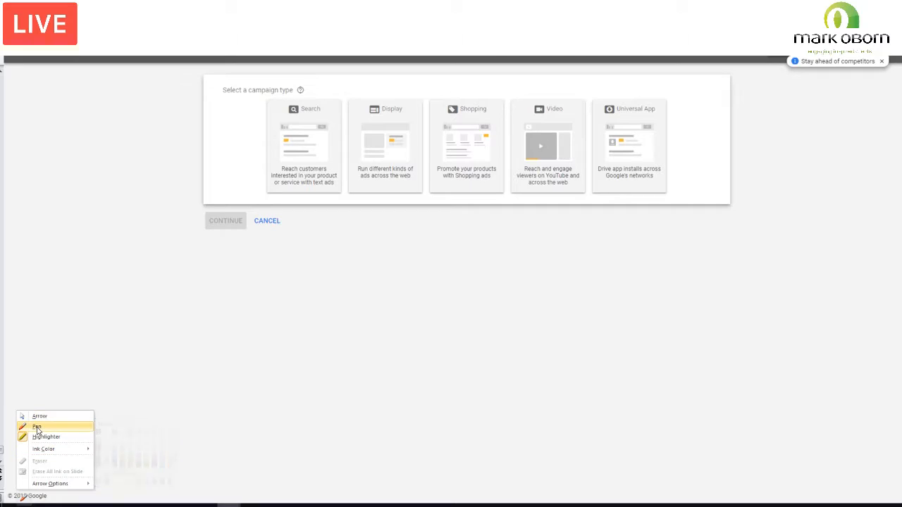
{"action": "left_click", "coordinate": [37, 427]}
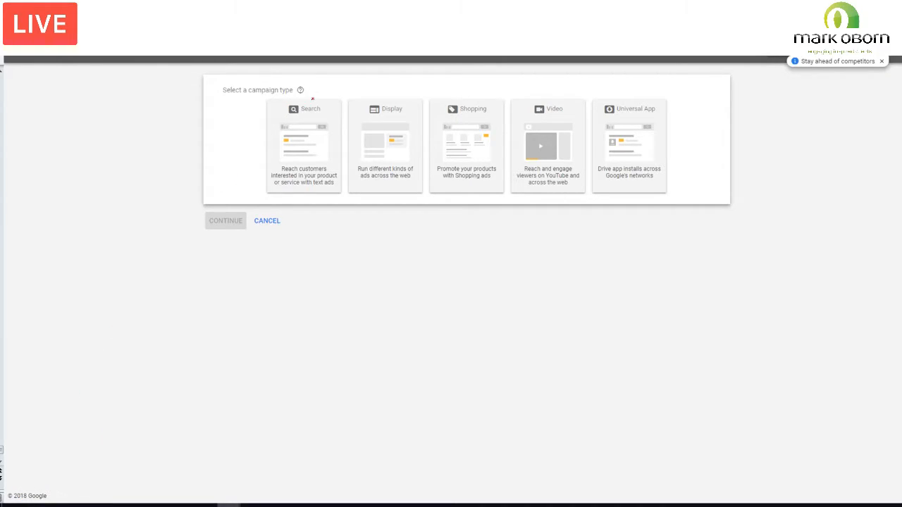
{"action": "mouse_move", "coordinate": [312, 99]}
{"action": "left_mouse_down"}
{"action": "mouse_move", "coordinate": [274, 136]}
{"action": "mouse_move", "coordinate": [272, 179]}
{"action": "mouse_move", "coordinate": [333, 196]}
{"action": "mouse_move", "coordinate": [331, 103]}
{"action": "mouse_move", "coordinate": [303, 103]}
{"action": "left_mouse_up"}
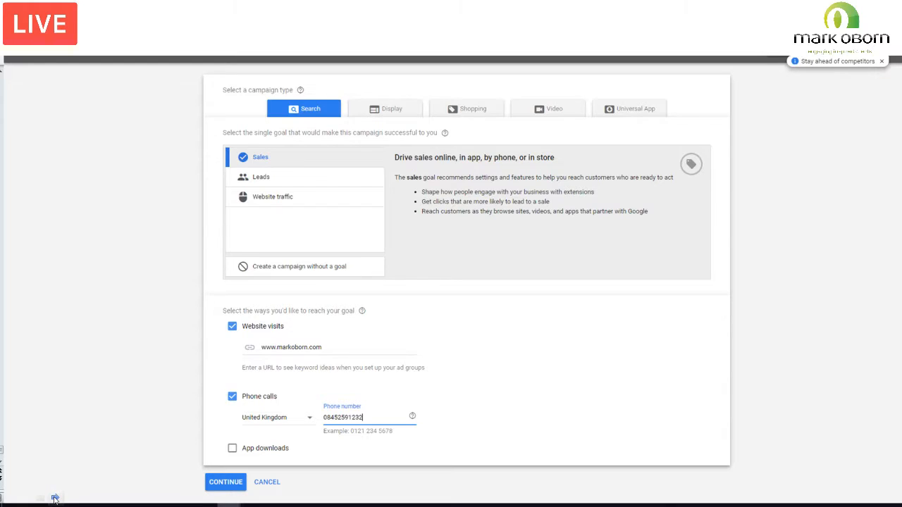
{"action": "mouse_move", "coordinate": [229, 178]}
{"action": "left_mouse_down"}
{"action": "mouse_move", "coordinate": [203, 177]}
{"action": "mouse_move", "coordinate": [232, 179]}
{"action": "mouse_move", "coordinate": [222, 185]}
{"action": "left_mouse_up"}
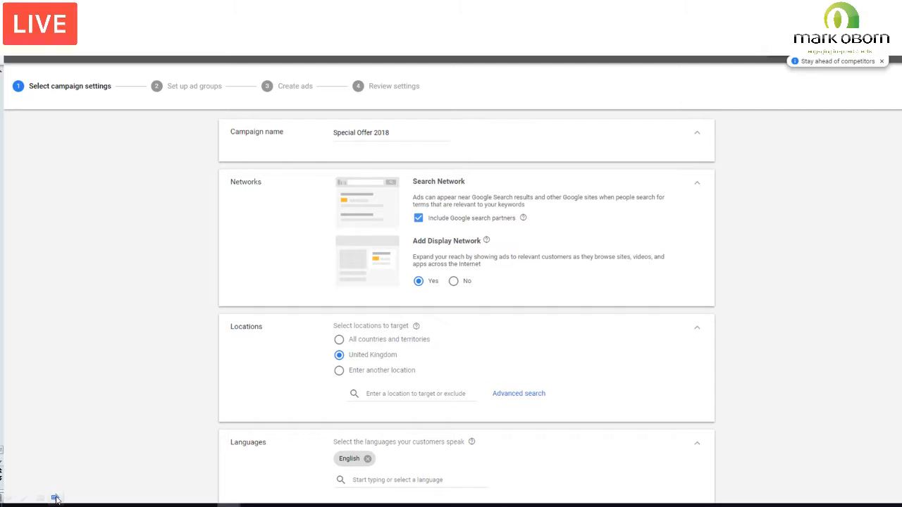
Step: Show the slide with the bridport location search and mark the Target option for Beaminster, England with the Pen
{"action": "left_click", "coordinate": [56, 500]}
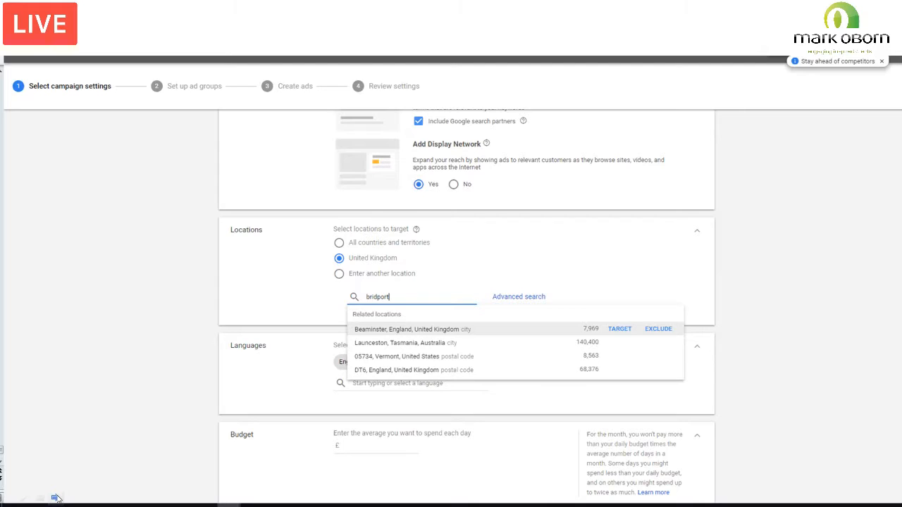
{"action": "left_click", "coordinate": [58, 499]}
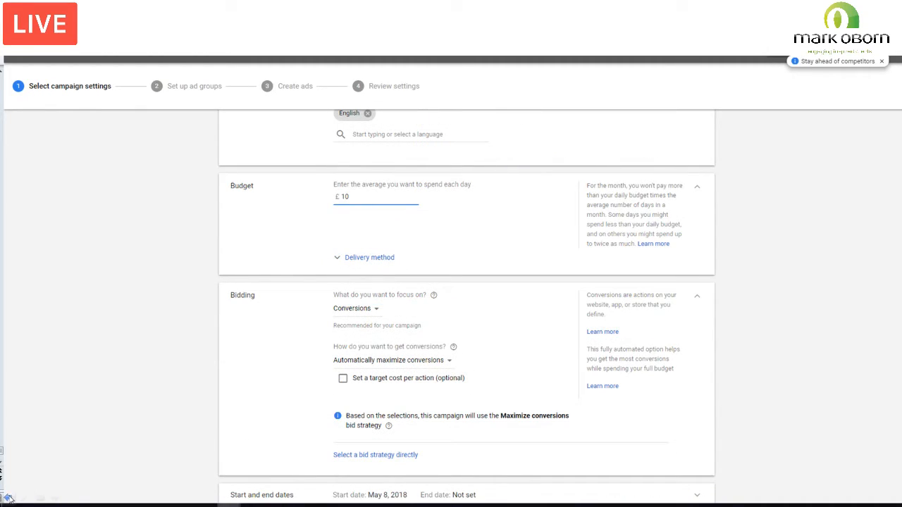
{"action": "left_click", "coordinate": [9, 498]}
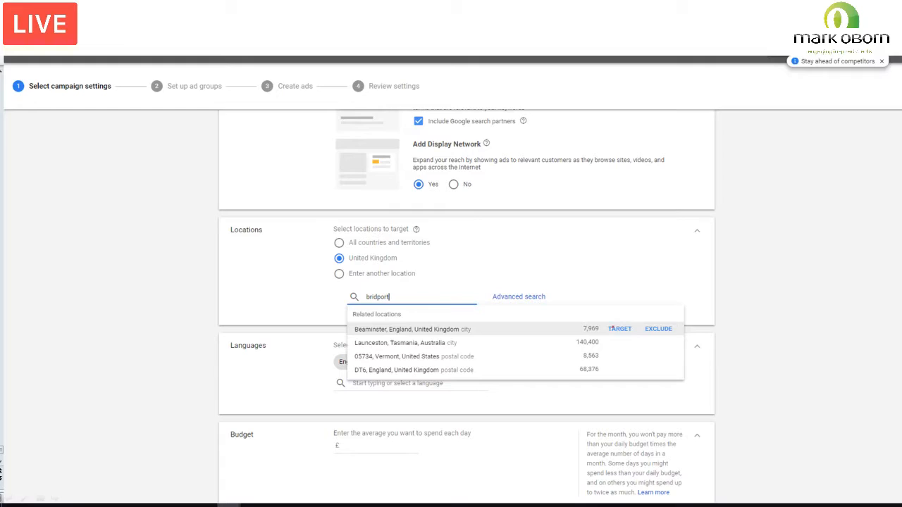
{"action": "mouse_move", "coordinate": [619, 321]}
{"action": "left_mouse_down"}
{"action": "mouse_move", "coordinate": [599, 327]}
{"action": "mouse_move", "coordinate": [633, 334]}
{"action": "mouse_move", "coordinate": [622, 320]}
{"action": "left_mouse_up"}
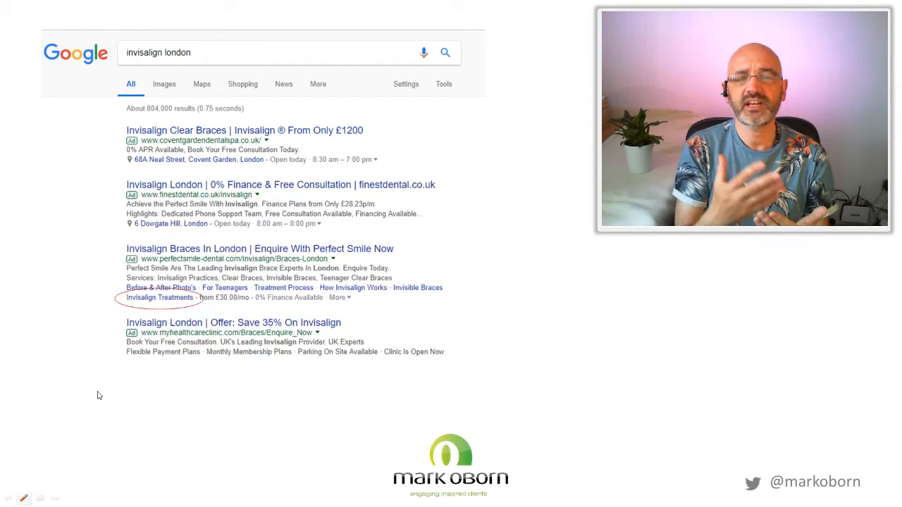
Step: Advance to the new sitelink extension slide and draw arrows to its sitelink text, description line 1 and final URL
{"action": "left_click", "coordinate": [57, 498]}
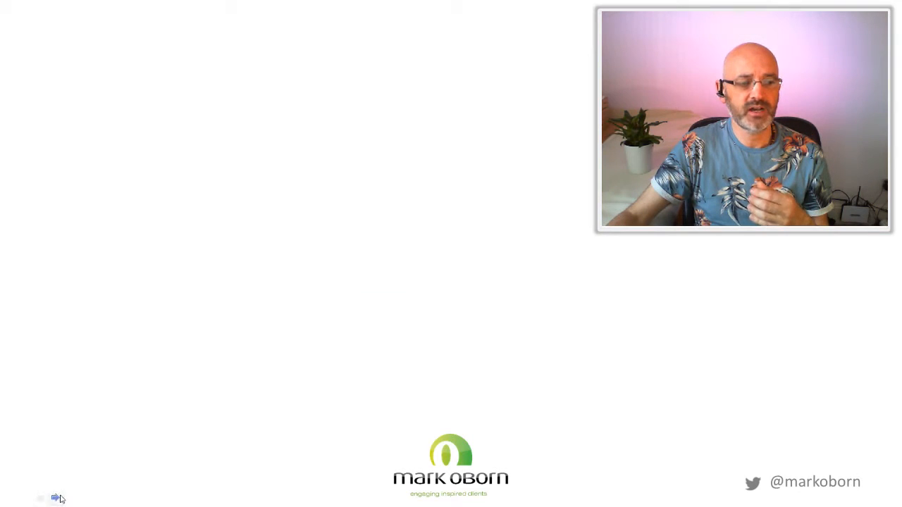
{"action": "left_click", "coordinate": [59, 499]}
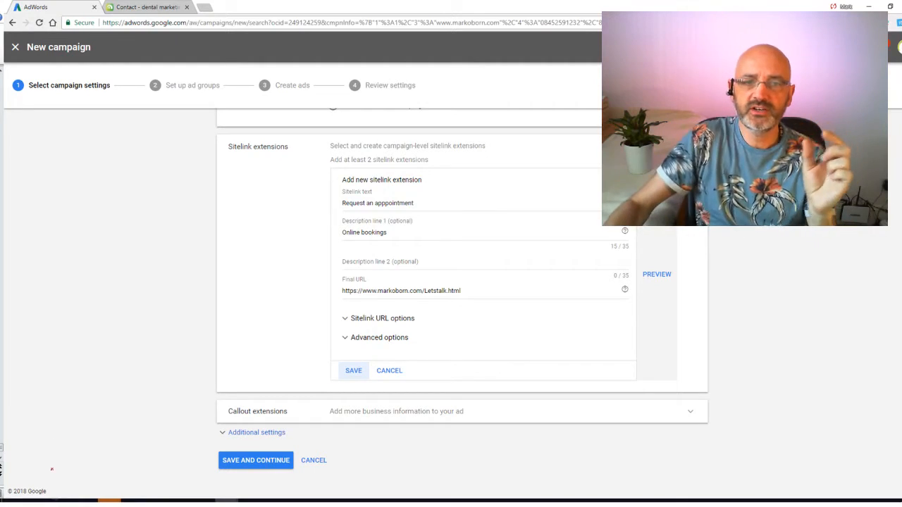
{"action": "mouse_move", "coordinate": [329, 203]}
{"action": "left_mouse_down"}
{"action": "mouse_move", "coordinate": [339, 203]}
{"action": "mouse_move", "coordinate": [337, 239]}
{"action": "left_mouse_up"}
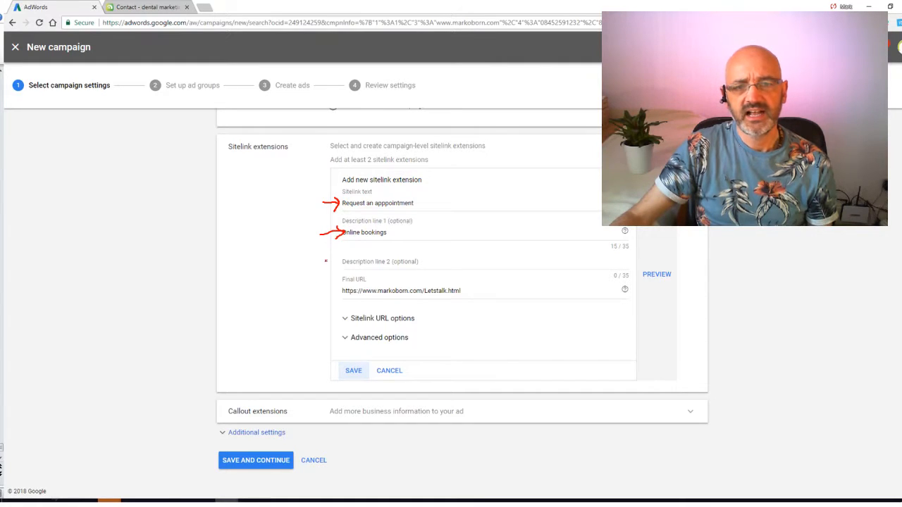
{"action": "mouse_move", "coordinate": [314, 291]}
{"action": "left_mouse_down"}
{"action": "mouse_move", "coordinate": [339, 291]}
{"action": "mouse_move", "coordinate": [330, 301]}
{"action": "left_mouse_up"}
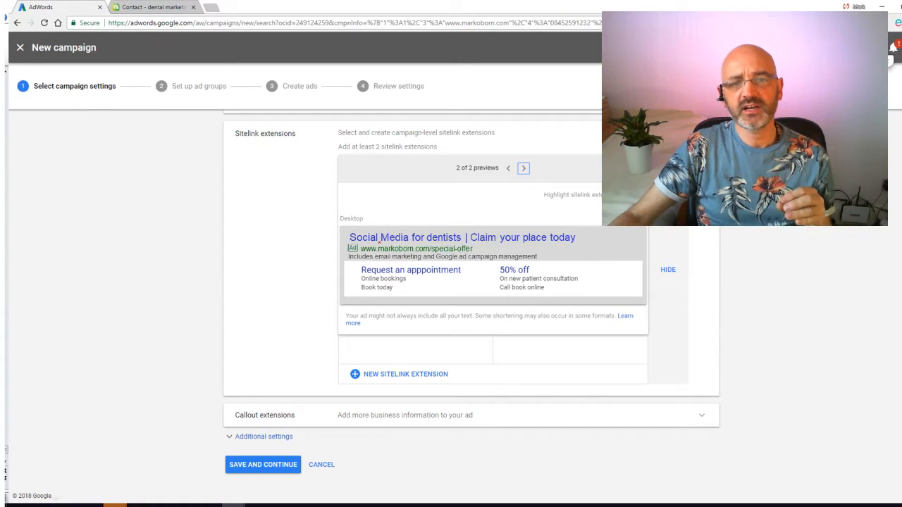
Step: Draw arrows on the sitelink preview slide to the ad headline, the appointment request sitelink and the 50% off sitelink
{"action": "mouse_move", "coordinate": [326, 237]}
{"action": "left_mouse_down"}
{"action": "mouse_move", "coordinate": [357, 239]}
{"action": "mouse_move", "coordinate": [337, 245]}
{"action": "left_mouse_up"}
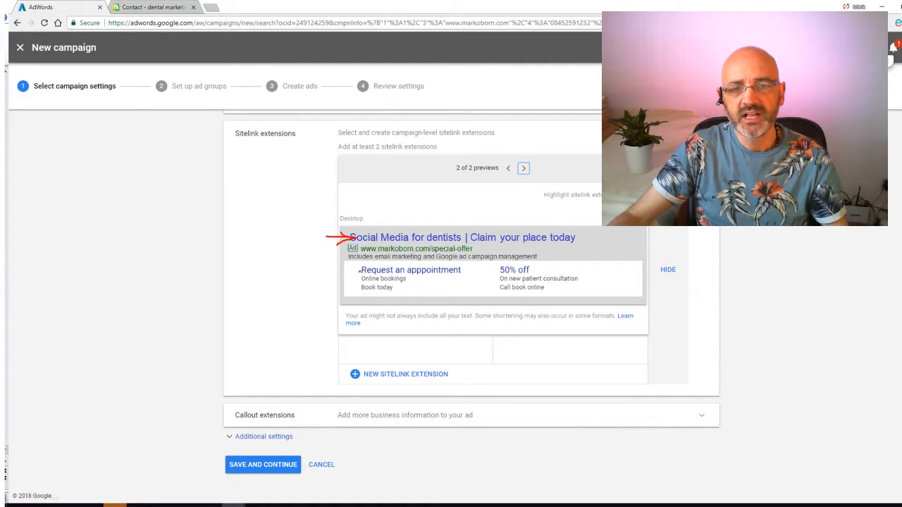
{"action": "mouse_move", "coordinate": [361, 272]}
{"action": "left_mouse_down"}
{"action": "mouse_move", "coordinate": [328, 272]}
{"action": "mouse_move", "coordinate": [362, 271]}
{"action": "mouse_move", "coordinate": [350, 280]}
{"action": "left_mouse_up"}
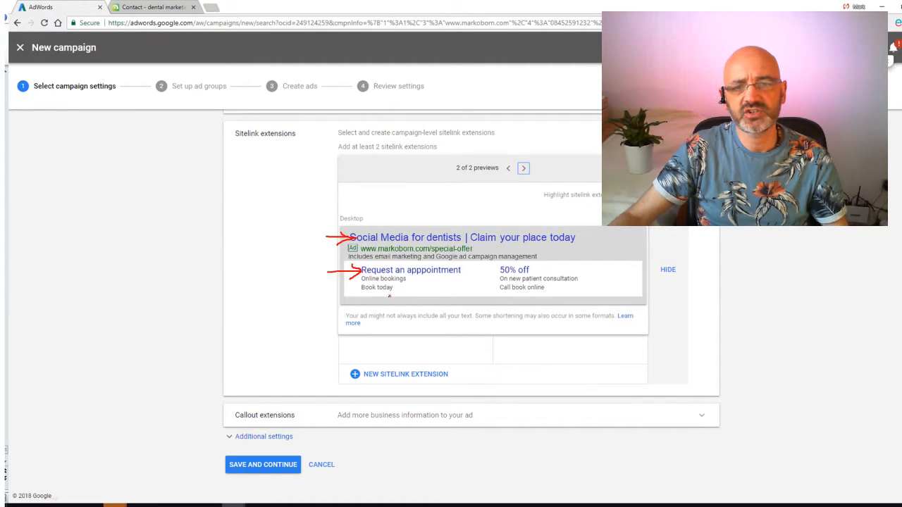
{"action": "left_click_drag", "start_coordinate": [496, 271], "coordinate": [471, 285]}
{"action": "mouse_move", "coordinate": [484, 271]}
{"action": "left_mouse_down"}
{"action": "mouse_move", "coordinate": [496, 270]}
{"action": "mouse_move", "coordinate": [495, 289]}
{"action": "left_mouse_up"}
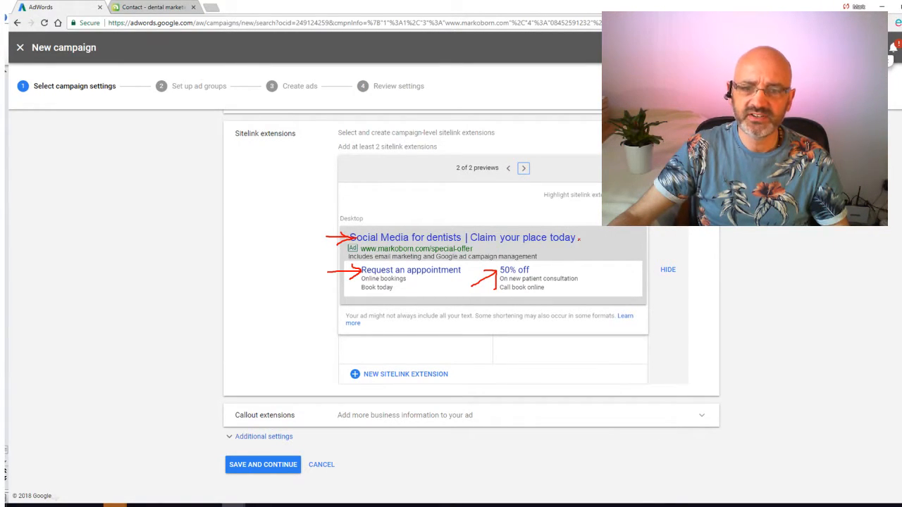
Step: Draw lines outward from the ad headline and the sitelinks to illustrate the separate pages they lead to
{"action": "mouse_move", "coordinate": [579, 239]}
{"action": "left_mouse_down"}
{"action": "mouse_move", "coordinate": [615, 226]}
{"action": "mouse_move", "coordinate": [656, 229]}
{"action": "left_mouse_up"}
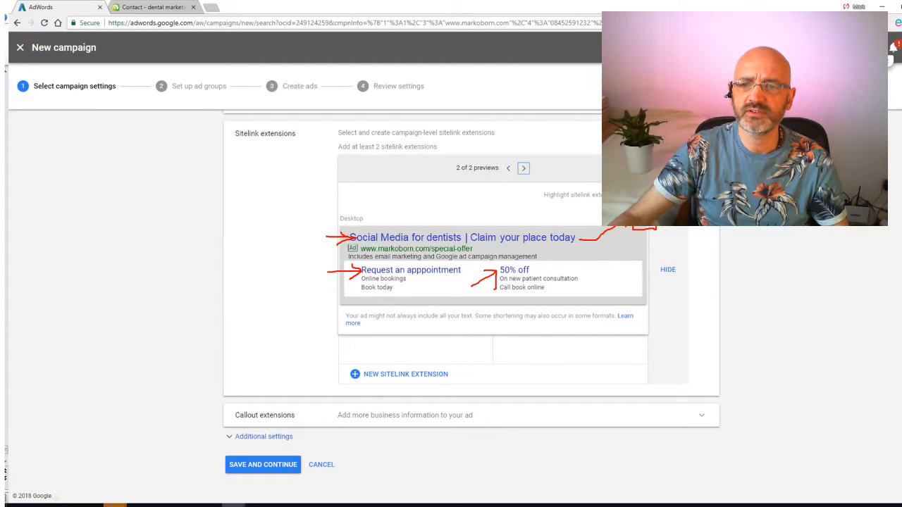
{"action": "left_click_drag", "start_coordinate": [537, 282], "coordinate": [626, 228]}
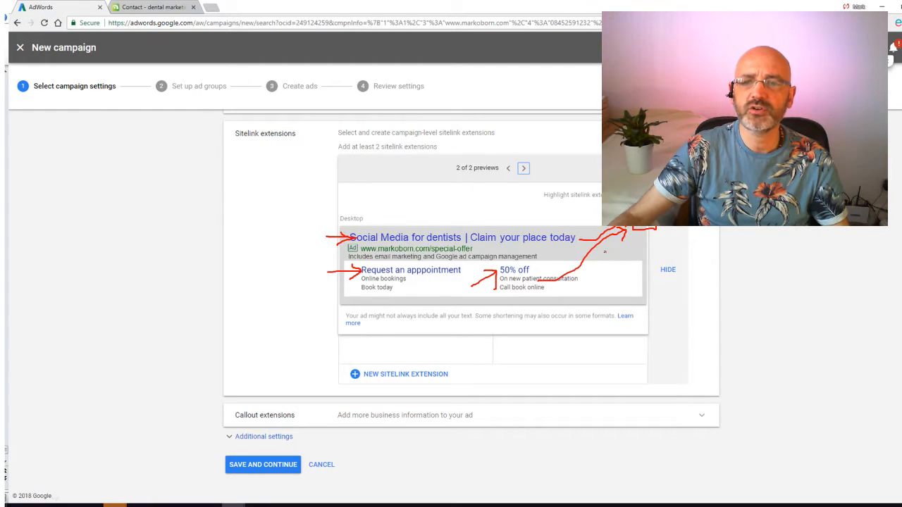
{"action": "mouse_move", "coordinate": [629, 281]}
{"action": "left_mouse_down"}
{"action": "mouse_move", "coordinate": [661, 307]}
{"action": "mouse_move", "coordinate": [629, 280]}
{"action": "left_mouse_up"}
{"action": "mouse_move", "coordinate": [436, 277]}
{"action": "left_mouse_down"}
{"action": "mouse_move", "coordinate": [511, 321]}
{"action": "mouse_move", "coordinate": [601, 312]}
{"action": "mouse_move", "coordinate": [616, 300]}
{"action": "mouse_move", "coordinate": [621, 315]}
{"action": "left_mouse_up"}
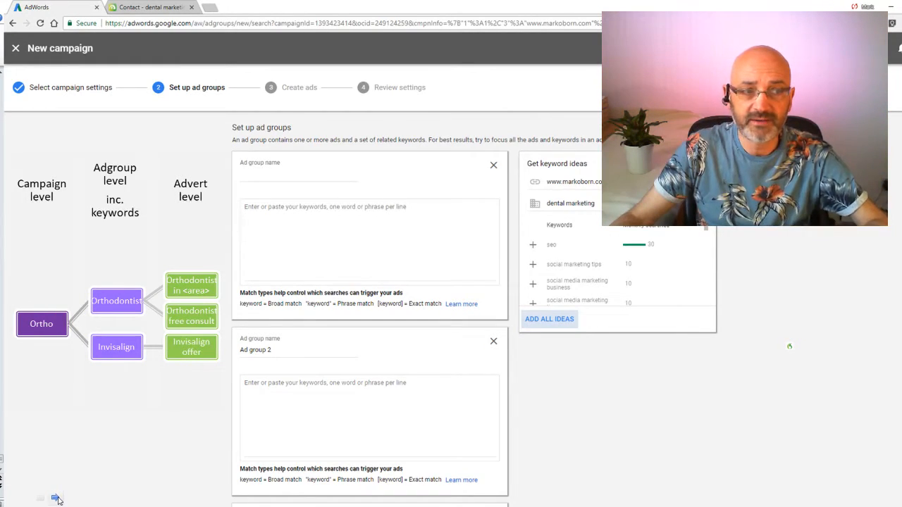
Step: On the Set up ad groups slide, point arrows at Ortho and Invisalign, underline the first ad group name field and circle Orthodontist
{"action": "mouse_move", "coordinate": [49, 341]}
{"action": "left_mouse_down"}
{"action": "mouse_move", "coordinate": [50, 359]}
{"action": "mouse_move", "coordinate": [55, 343]}
{"action": "left_mouse_up"}
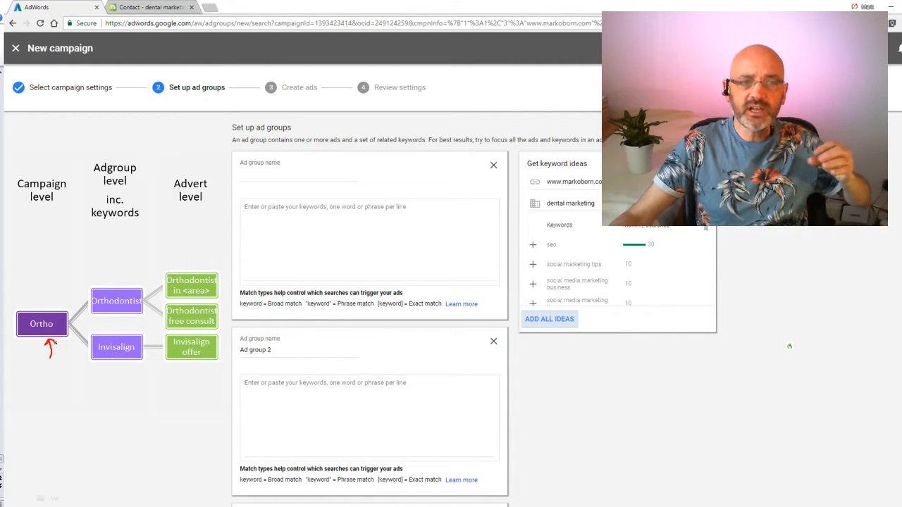
{"action": "mouse_move", "coordinate": [110, 371]}
{"action": "left_mouse_down"}
{"action": "mouse_move", "coordinate": [110, 392]}
{"action": "mouse_move", "coordinate": [107, 372]}
{"action": "mouse_move", "coordinate": [119, 381]}
{"action": "left_mouse_up"}
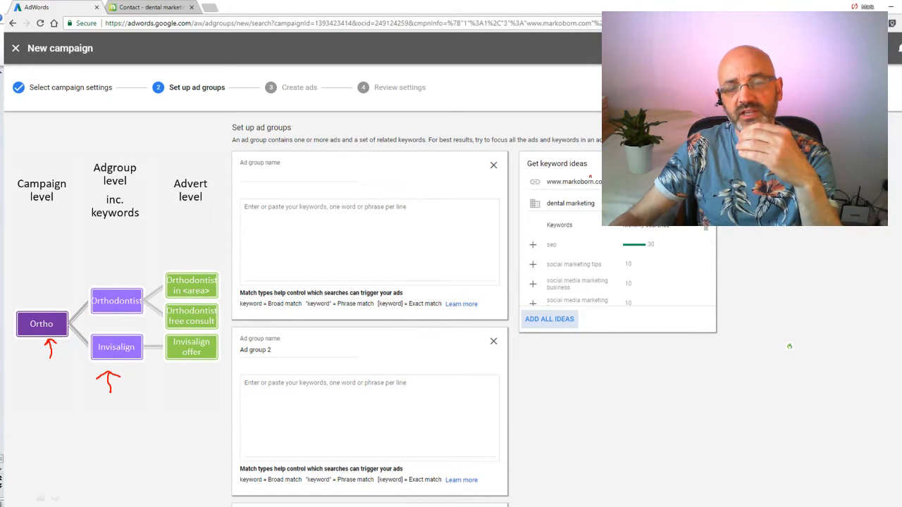
{"action": "left_click_drag", "start_coordinate": [274, 178], "coordinate": [296, 177]}
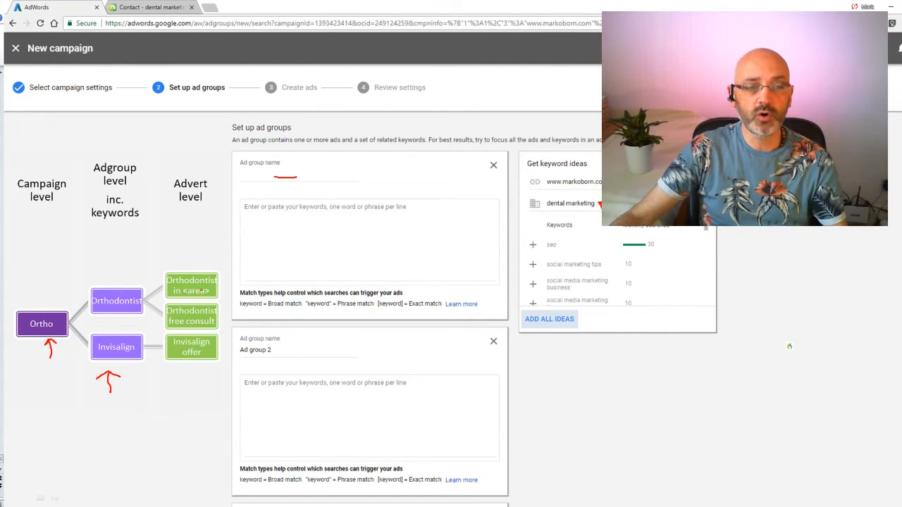
{"action": "mouse_move", "coordinate": [121, 273]}
{"action": "left_mouse_down"}
{"action": "mouse_move", "coordinate": [83, 296]}
{"action": "mouse_move", "coordinate": [120, 316]}
{"action": "mouse_move", "coordinate": [128, 275]}
{"action": "left_mouse_up"}
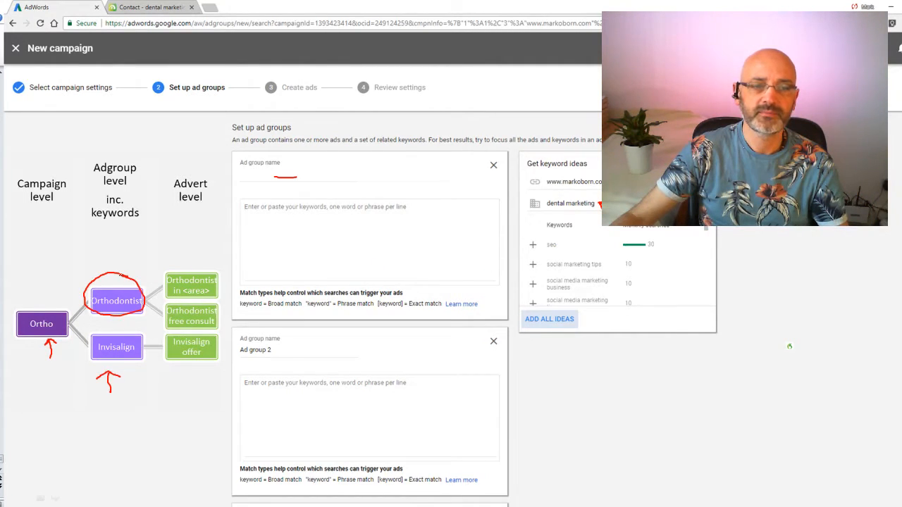
Step: Circle Ad group 2 and Invisalign, add an arrow to Ad group 2 and a line below the keyword ideas, and advance the slide
{"action": "mouse_move", "coordinate": [268, 339]}
{"action": "left_mouse_down"}
{"action": "mouse_move", "coordinate": [227, 348]}
{"action": "mouse_move", "coordinate": [269, 377]}
{"action": "mouse_move", "coordinate": [264, 336]}
{"action": "left_mouse_up"}
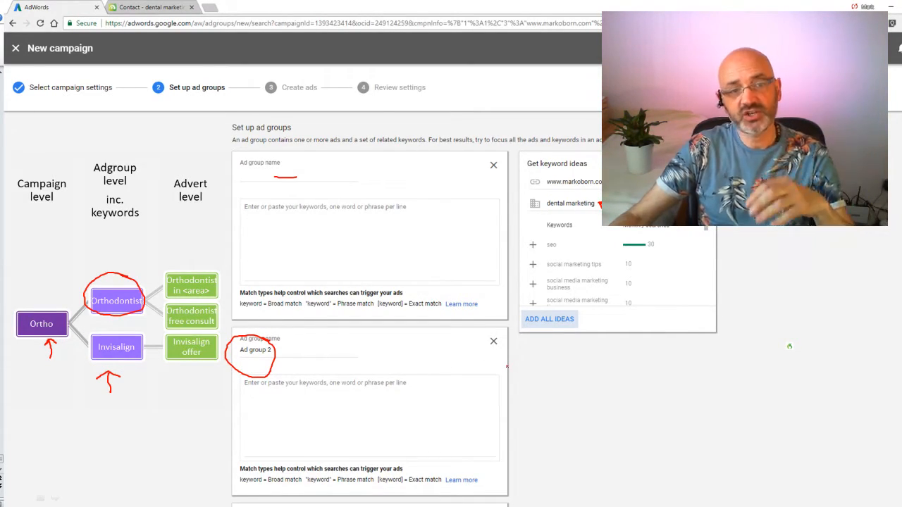
{"action": "mouse_move", "coordinate": [98, 328]}
{"action": "left_mouse_down"}
{"action": "mouse_move", "coordinate": [74, 342]}
{"action": "mouse_move", "coordinate": [155, 353]}
{"action": "mouse_move", "coordinate": [97, 328]}
{"action": "left_mouse_up"}
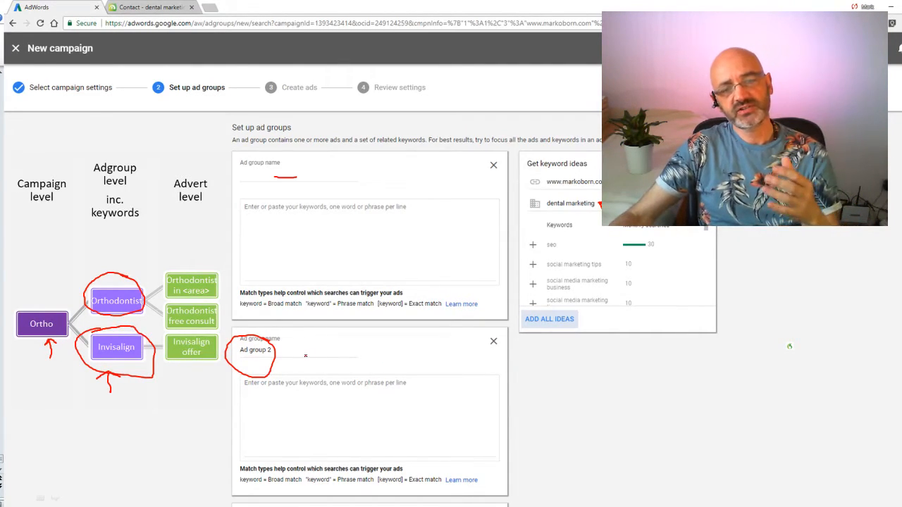
{"action": "mouse_move", "coordinate": [276, 351]}
{"action": "left_mouse_down"}
{"action": "mouse_move", "coordinate": [304, 349]}
{"action": "mouse_move", "coordinate": [276, 349]}
{"action": "mouse_move", "coordinate": [284, 359]}
{"action": "left_mouse_up"}
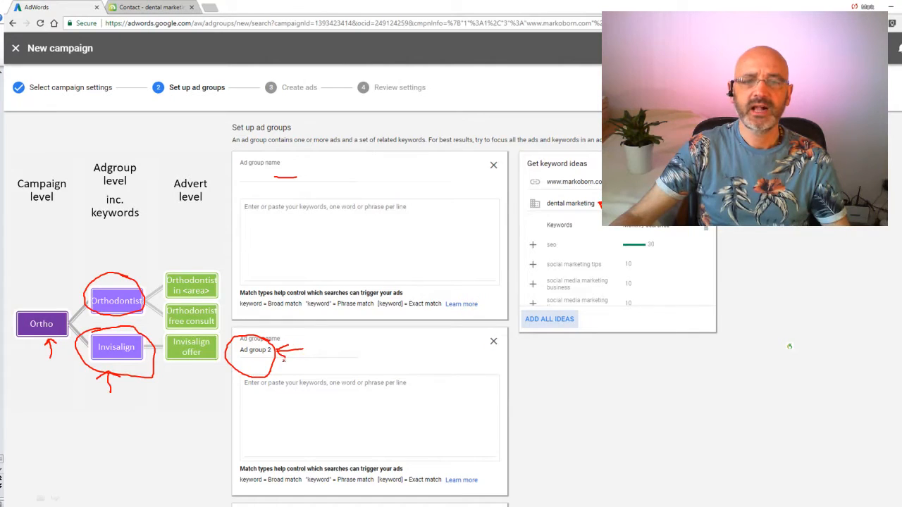
{"action": "left_click_drag", "start_coordinate": [526, 348], "coordinate": [563, 347]}
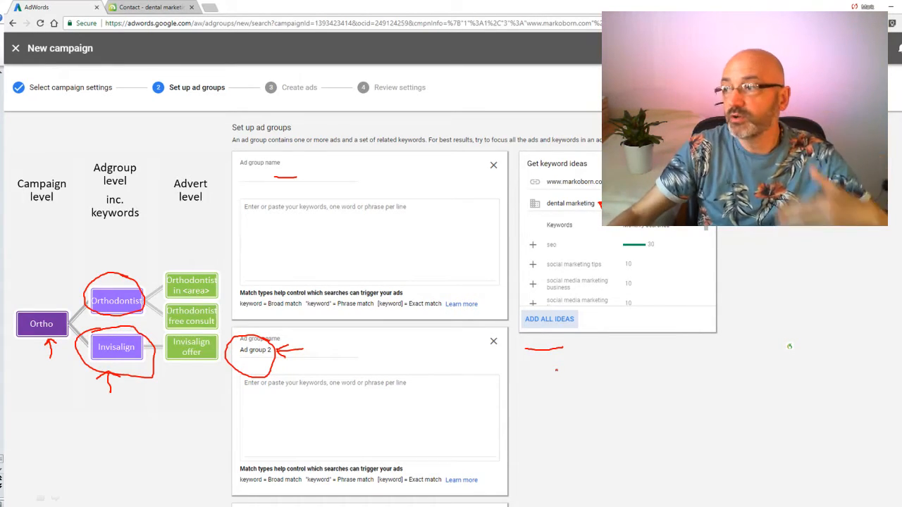
{"action": "left_click", "coordinate": [54, 498]}
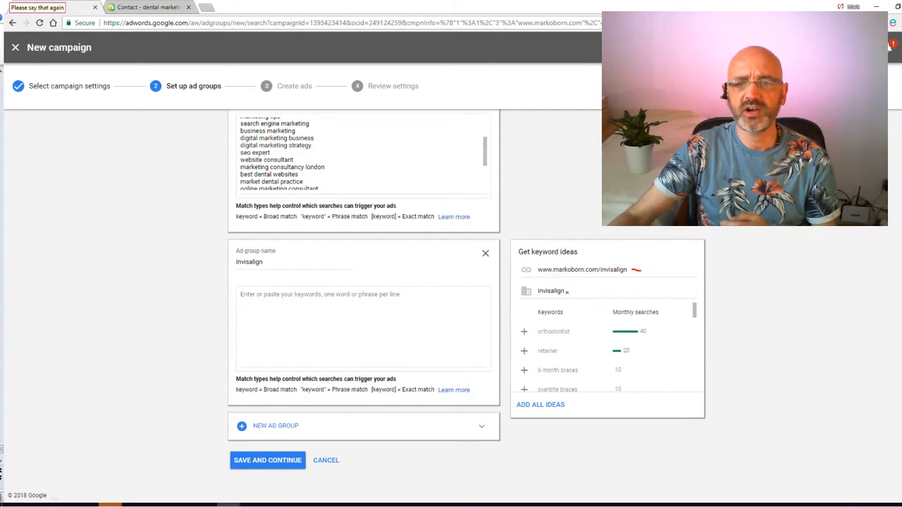
Step: Mark invisalign, retainer and 6 month braces in the keyword ideas, and circle the plus sign beside 6 month braces and Add all ideas
{"action": "left_click_drag", "start_coordinate": [567, 292], "coordinate": [581, 291]}
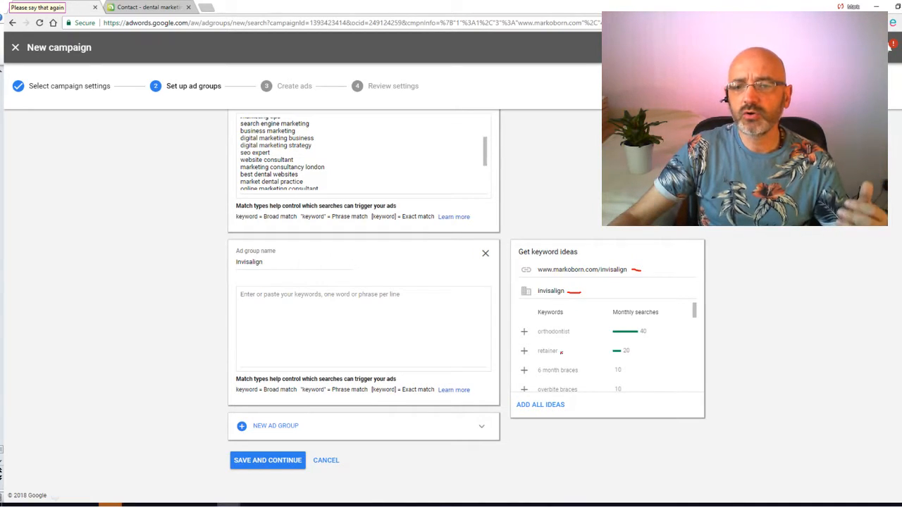
{"action": "left_click_drag", "start_coordinate": [560, 352], "coordinate": [594, 367]}
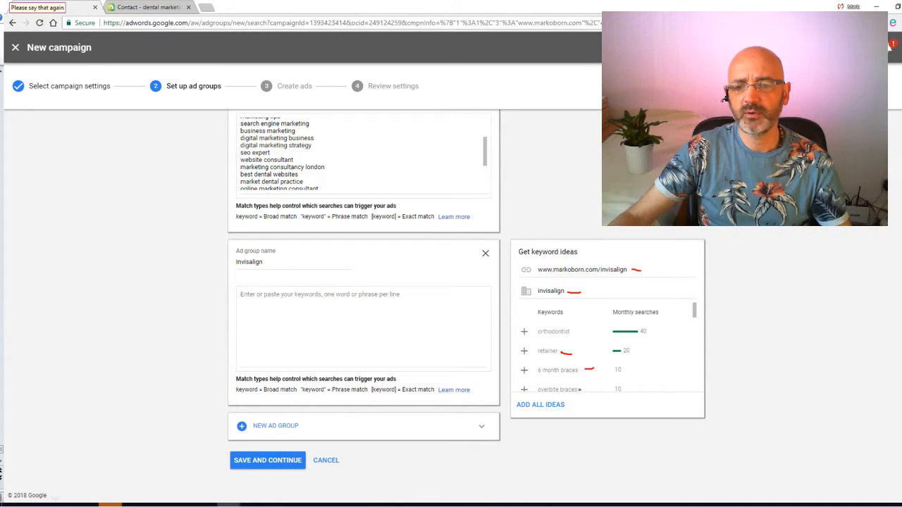
{"action": "mouse_move", "coordinate": [526, 364]}
{"action": "left_mouse_down"}
{"action": "mouse_move", "coordinate": [521, 381]}
{"action": "mouse_move", "coordinate": [532, 365]}
{"action": "left_mouse_up"}
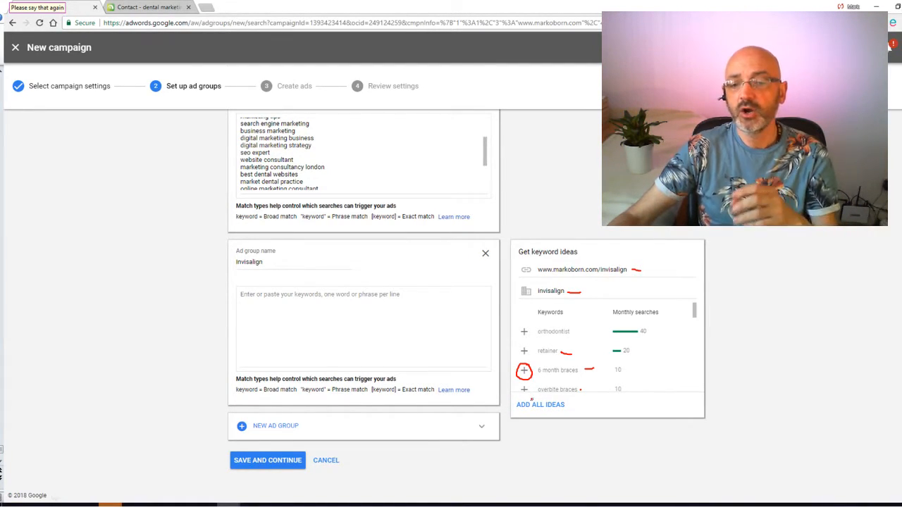
{"action": "mouse_move", "coordinate": [534, 396]}
{"action": "left_mouse_down"}
{"action": "mouse_move", "coordinate": [513, 403]}
{"action": "mouse_move", "coordinate": [564, 421]}
{"action": "mouse_move", "coordinate": [534, 397]}
{"action": "left_mouse_up"}
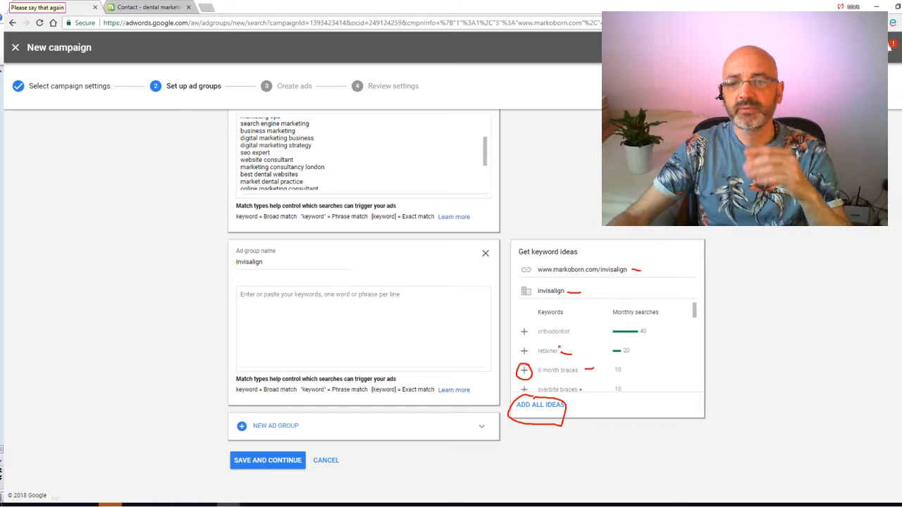
{"action": "left_click_drag", "start_coordinate": [541, 300], "coordinate": [558, 300]}
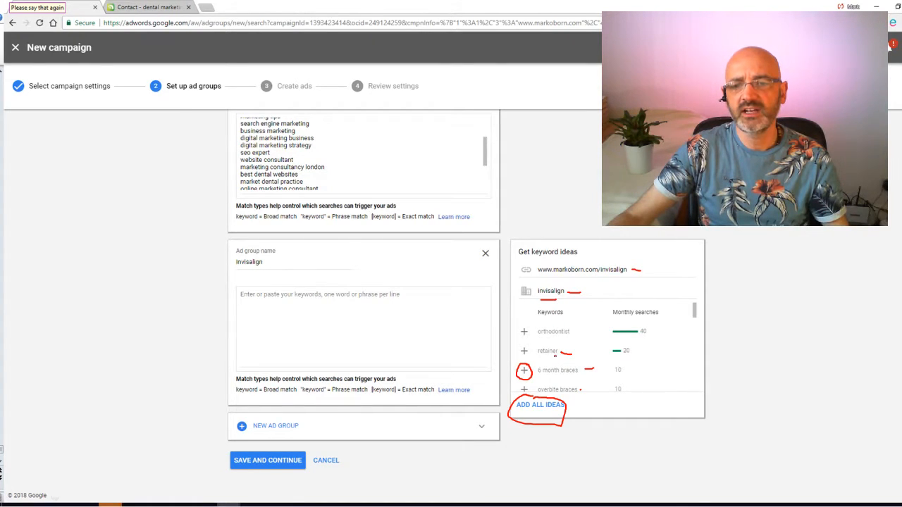
{"action": "mouse_move", "coordinate": [555, 362]}
{"action": "left_mouse_down"}
{"action": "mouse_move", "coordinate": [529, 377]}
{"action": "mouse_move", "coordinate": [576, 385]}
{"action": "mouse_move", "coordinate": [554, 358]}
{"action": "left_mouse_up"}
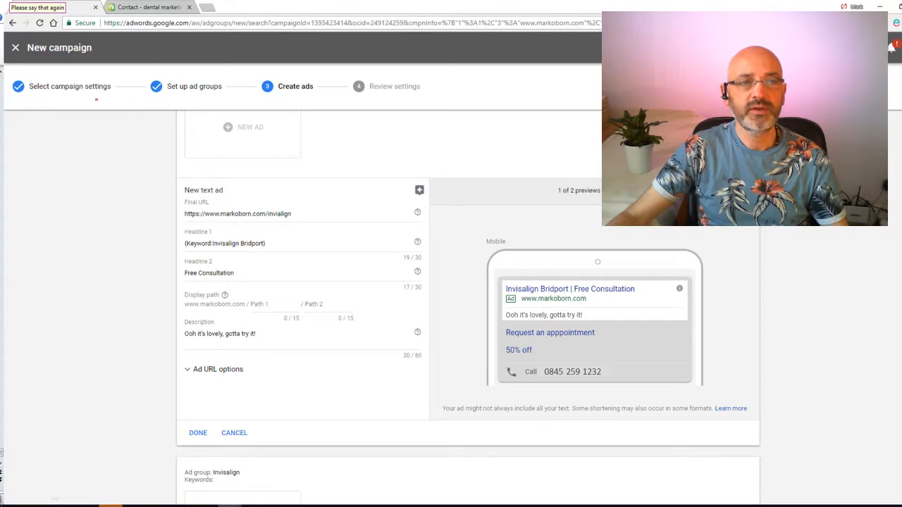
Step: On the Create ads slide, draw lines below the first three campaign stages and an arrow to the Invisalign Bridport headline in the mobile preview
{"action": "left_click_drag", "start_coordinate": [94, 92], "coordinate": [94, 122]}
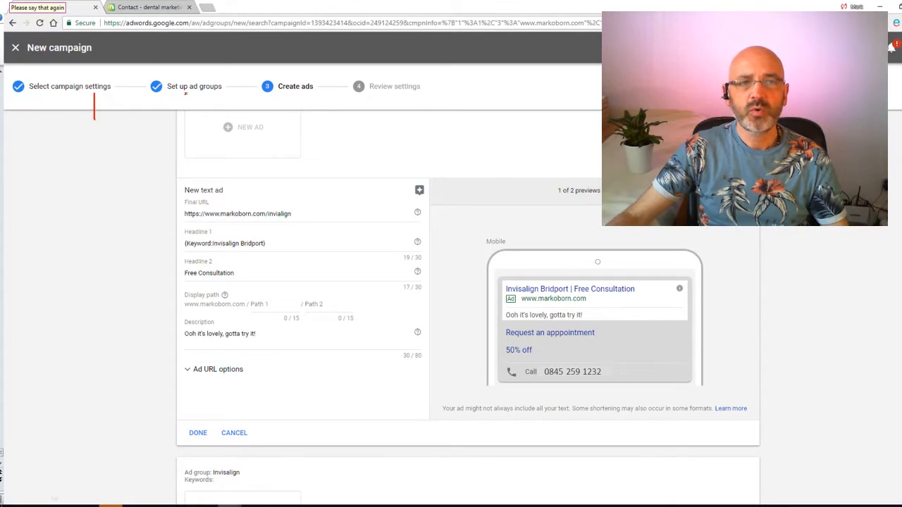
{"action": "left_click_drag", "start_coordinate": [186, 92], "coordinate": [185, 115]}
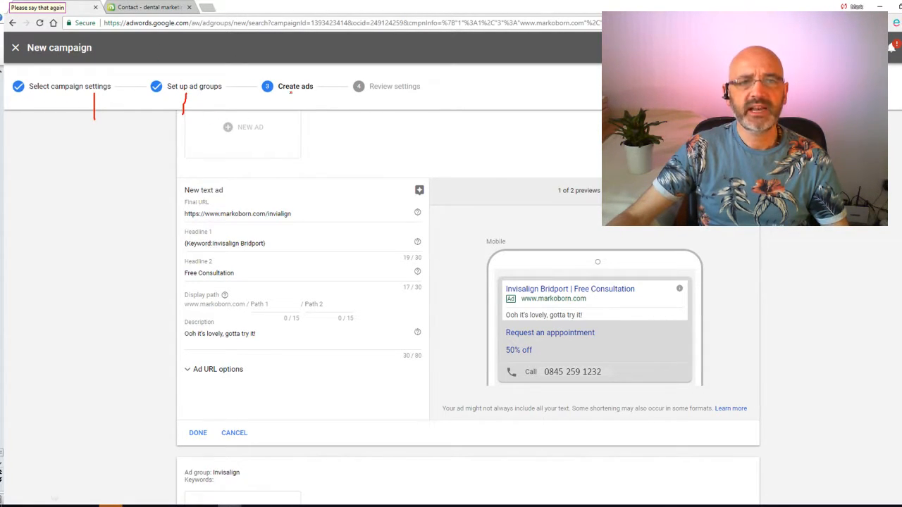
{"action": "left_click_drag", "start_coordinate": [290, 93], "coordinate": [286, 125]}
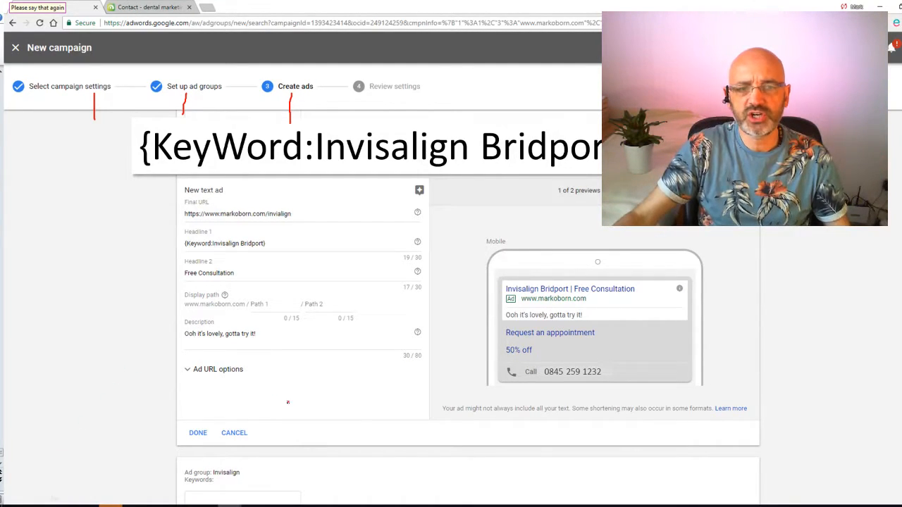
{"action": "mouse_move", "coordinate": [506, 287]}
{"action": "left_mouse_down"}
{"action": "mouse_move", "coordinate": [477, 286]}
{"action": "mouse_move", "coordinate": [507, 286]}
{"action": "left_mouse_up"}
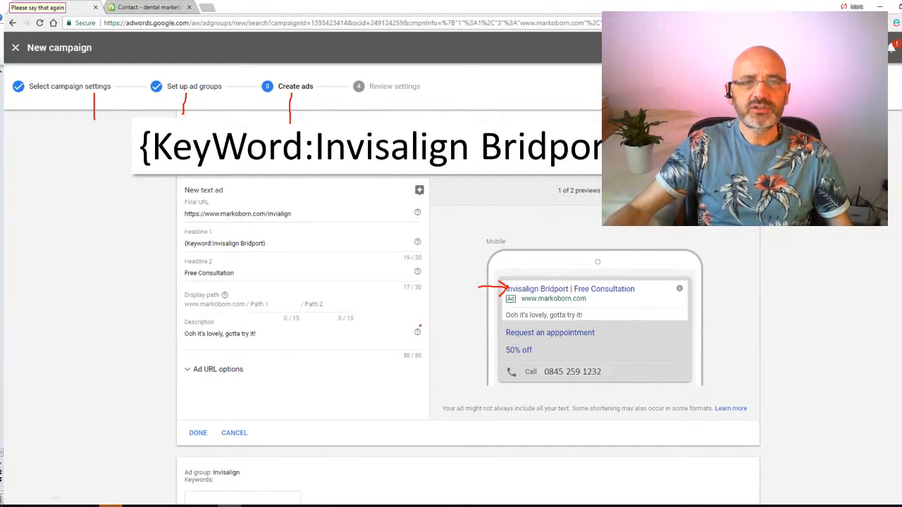
Step: In the enlarged KeyWord:Invisalign Bridport text, circle the opening brace and the capitals K and W, and underline Key and the colon
{"action": "mouse_move", "coordinate": [155, 124]}
{"action": "left_mouse_down"}
{"action": "mouse_move", "coordinate": [134, 144]}
{"action": "mouse_move", "coordinate": [144, 167]}
{"action": "mouse_move", "coordinate": [149, 124]}
{"action": "left_mouse_up"}
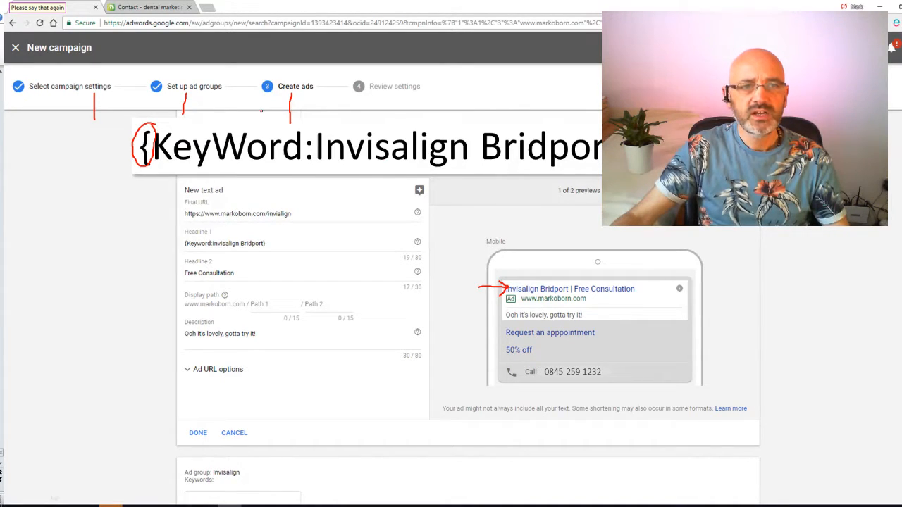
{"action": "left_click_drag", "start_coordinate": [156, 165], "coordinate": [215, 168]}
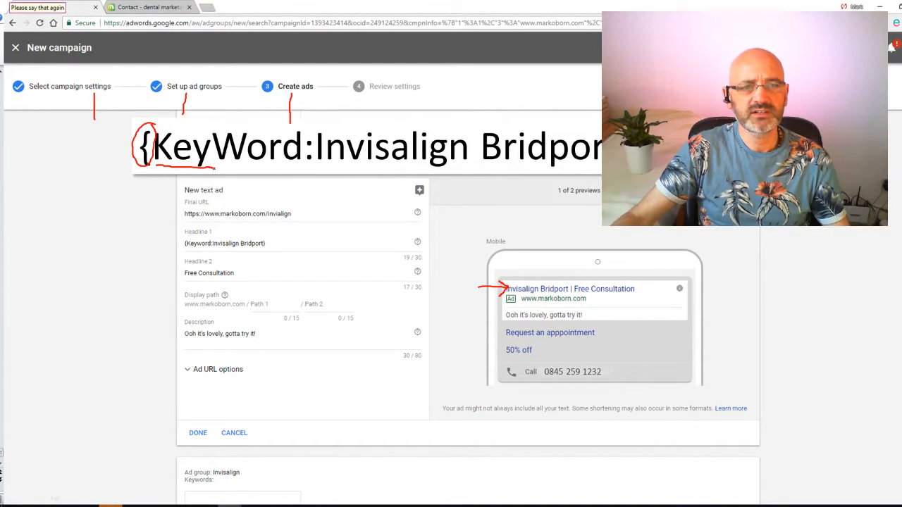
{"action": "mouse_move", "coordinate": [150, 135]}
{"action": "left_mouse_down"}
{"action": "mouse_move", "coordinate": [146, 167]}
{"action": "mouse_move", "coordinate": [181, 138]}
{"action": "mouse_move", "coordinate": [143, 130]}
{"action": "left_mouse_up"}
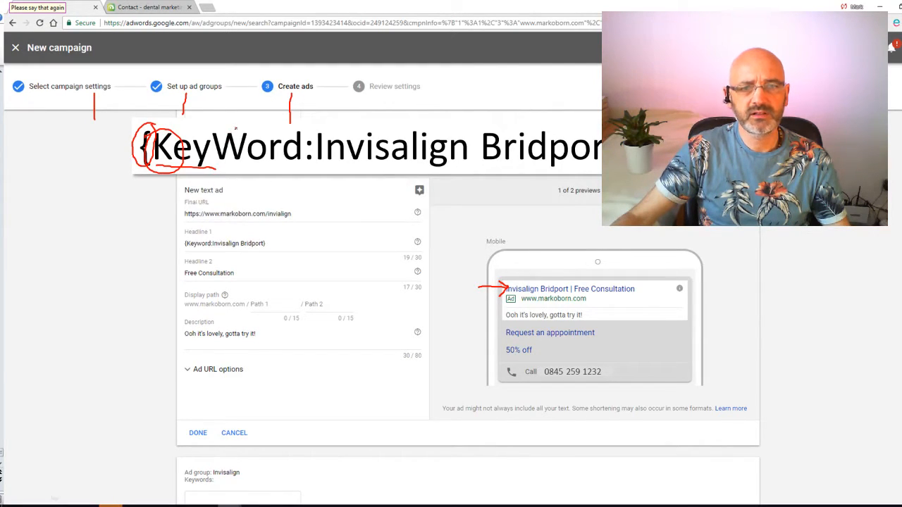
{"action": "mouse_move", "coordinate": [236, 128]}
{"action": "left_mouse_down"}
{"action": "mouse_move", "coordinate": [211, 134]}
{"action": "mouse_move", "coordinate": [237, 163]}
{"action": "mouse_move", "coordinate": [248, 127]}
{"action": "mouse_move", "coordinate": [235, 124]}
{"action": "left_mouse_up"}
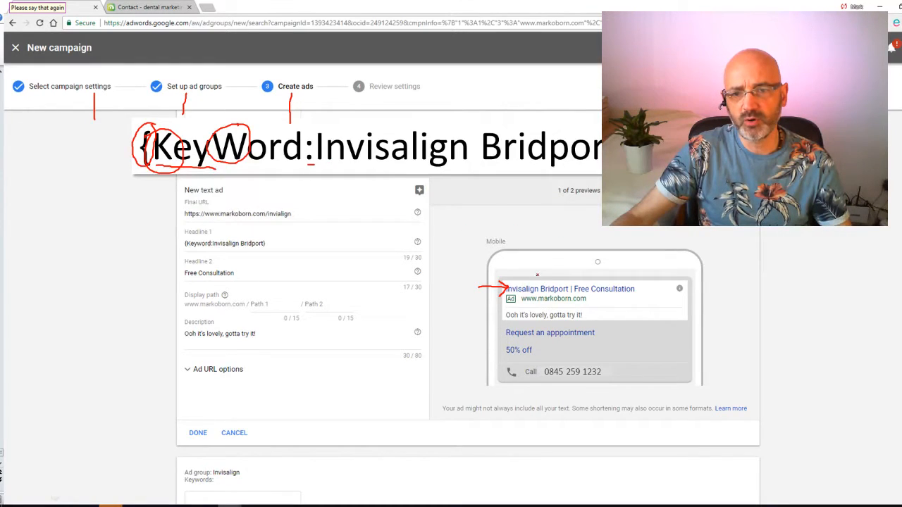
Step: Underline, circle and point an arrow at Invisalign Bridport in the mobile preview, and underline Free Consultation and the enlarged Invisalign Bridport text
{"action": "left_click_drag", "start_coordinate": [502, 295], "coordinate": [564, 293]}
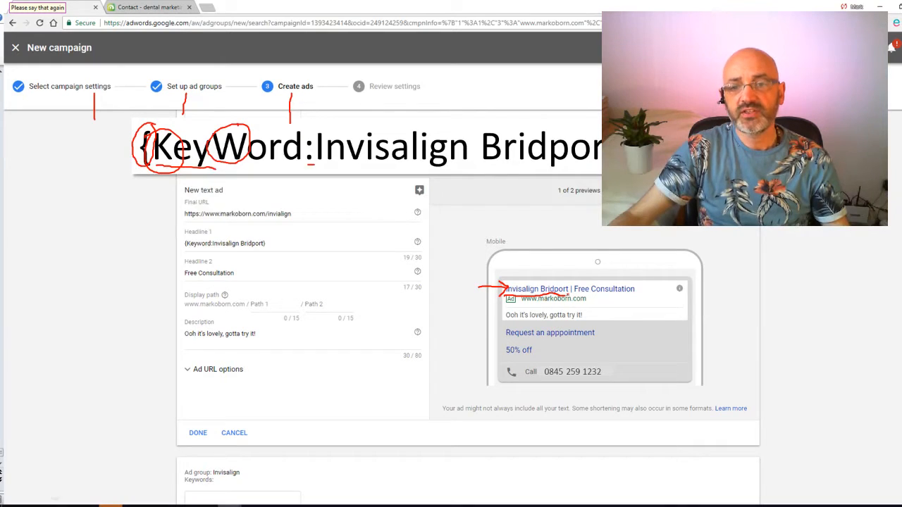
{"action": "mouse_move", "coordinate": [568, 296]}
{"action": "left_mouse_down"}
{"action": "mouse_move", "coordinate": [573, 286]}
{"action": "mouse_move", "coordinate": [542, 274]}
{"action": "mouse_move", "coordinate": [503, 288]}
{"action": "left_mouse_up"}
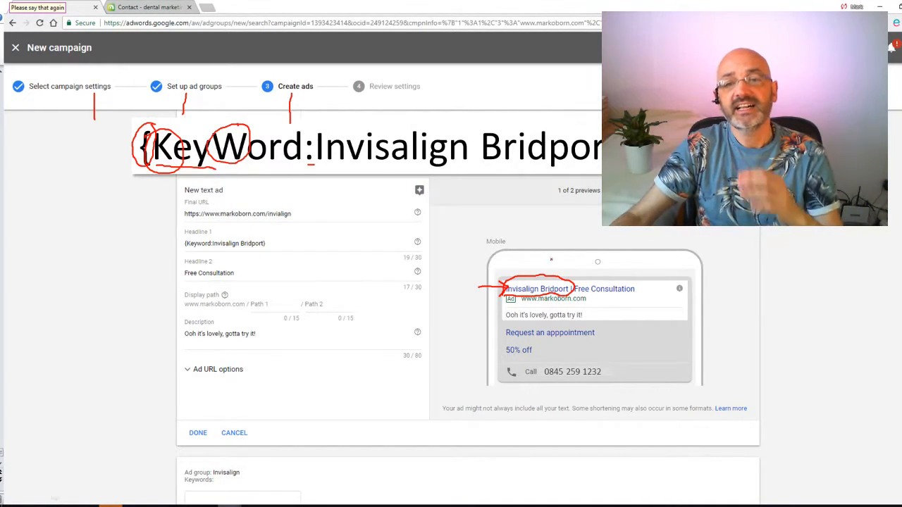
{"action": "mouse_move", "coordinate": [547, 256]}
{"action": "left_mouse_down"}
{"action": "mouse_move", "coordinate": [543, 275]}
{"action": "mouse_move", "coordinate": [555, 269]}
{"action": "mouse_move", "coordinate": [632, 297]}
{"action": "left_mouse_up"}
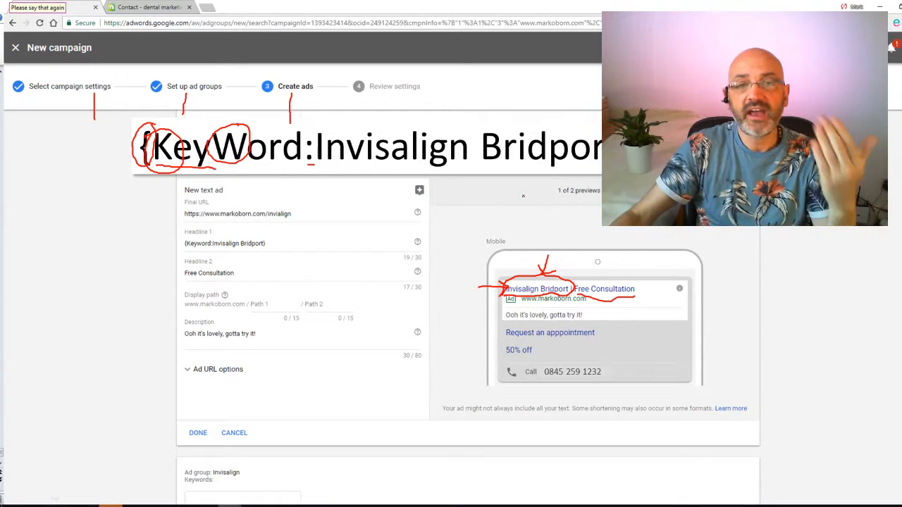
{"action": "mouse_move", "coordinate": [310, 167]}
{"action": "left_mouse_down"}
{"action": "mouse_move", "coordinate": [456, 177]}
{"action": "mouse_move", "coordinate": [602, 171]}
{"action": "left_mouse_up"}
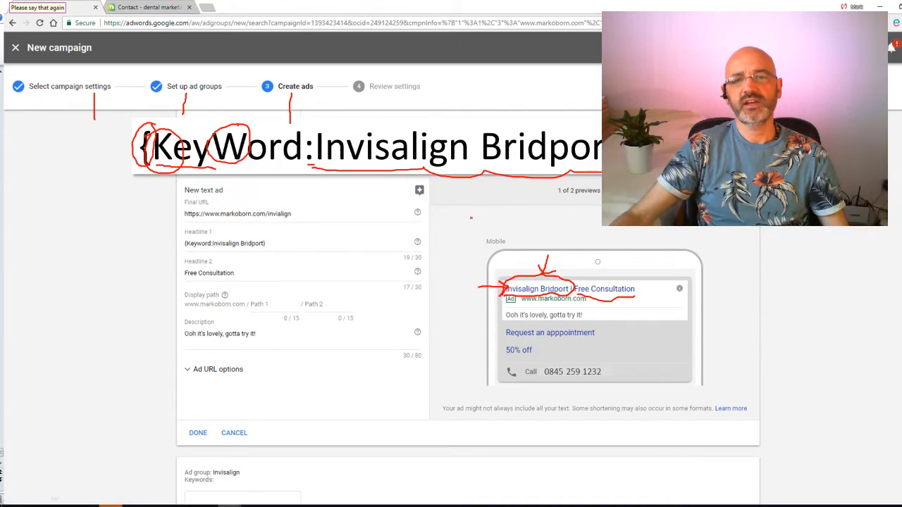
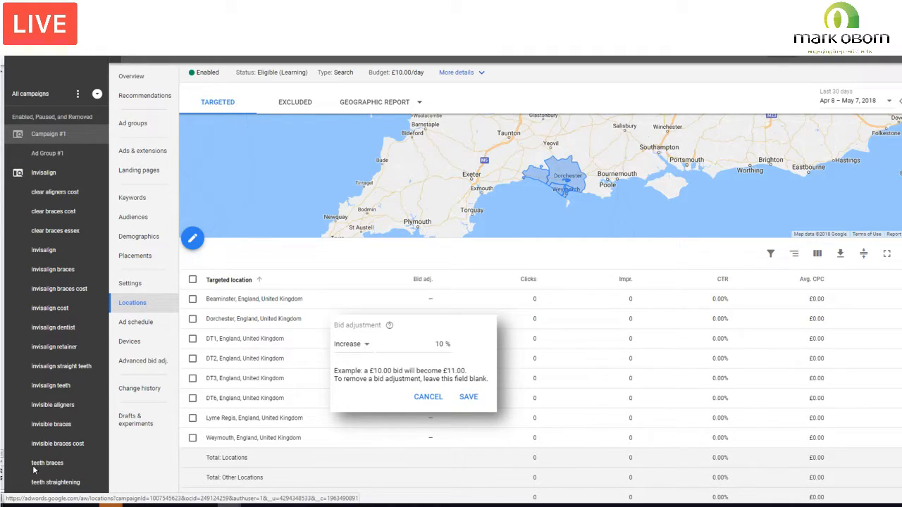
Step: With the pen, mark each targeted location on the Locations slide and circle Beaminster's clicks, CTR and average CPC
{"action": "left_click", "coordinate": [26, 502]}
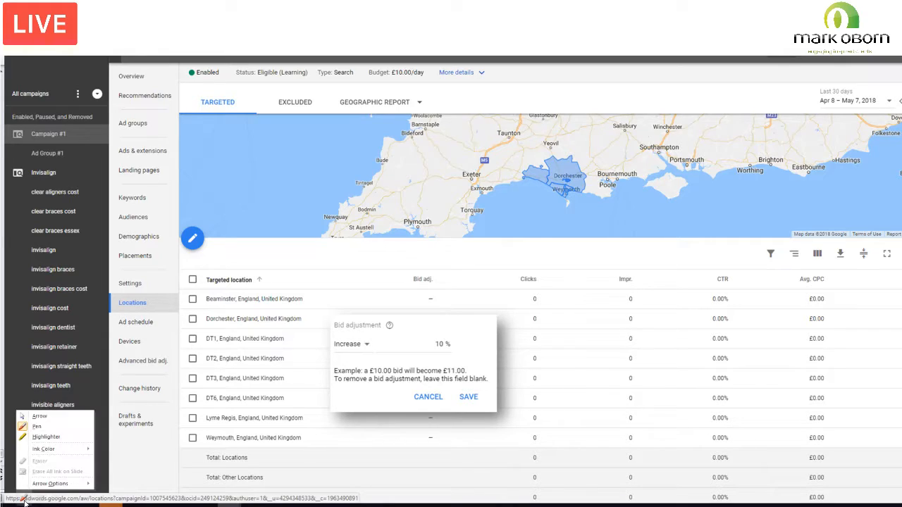
{"action": "left_click", "coordinate": [36, 427]}
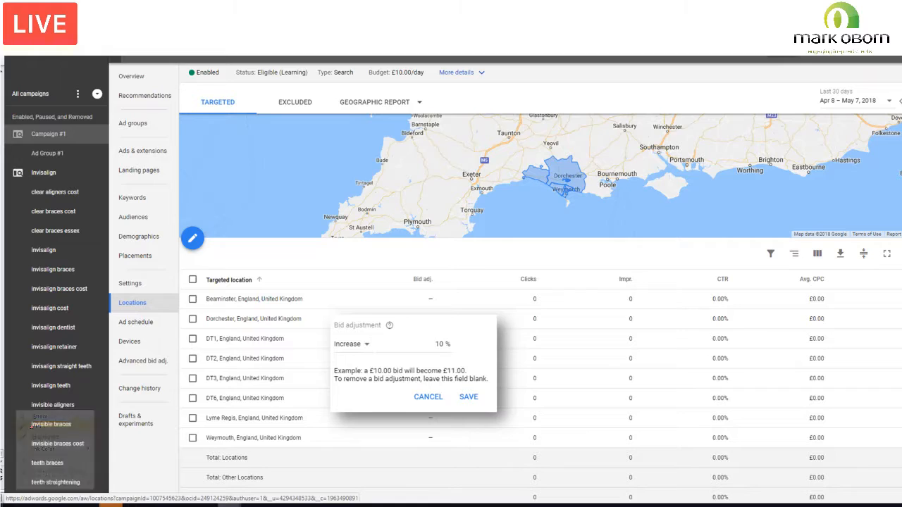
{"action": "left_click_drag", "start_coordinate": [202, 299], "coordinate": [205, 437]}
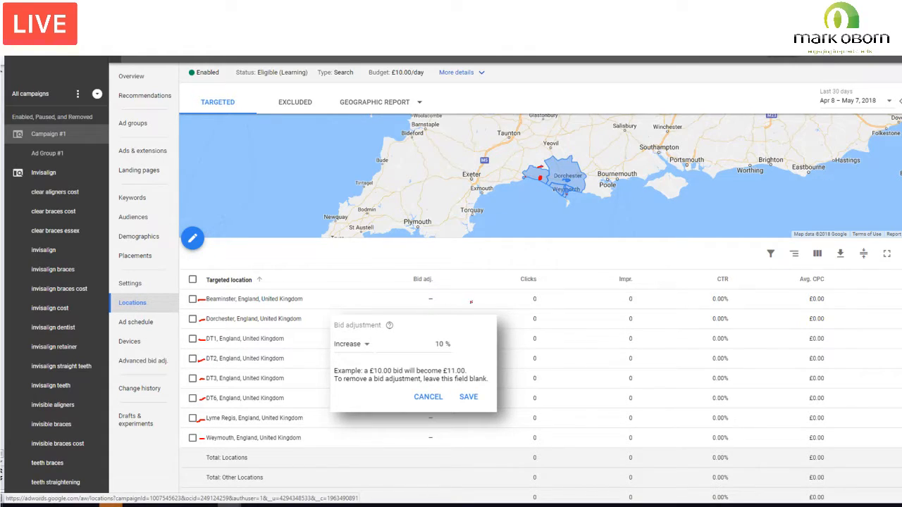
{"action": "mouse_move", "coordinate": [540, 297]}
{"action": "left_mouse_down"}
{"action": "mouse_move", "coordinate": [529, 293]}
{"action": "mouse_move", "coordinate": [538, 306]}
{"action": "mouse_move", "coordinate": [541, 295]}
{"action": "left_mouse_up"}
{"action": "mouse_move", "coordinate": [719, 294]}
{"action": "left_mouse_down"}
{"action": "mouse_move", "coordinate": [709, 296]}
{"action": "mouse_move", "coordinate": [727, 305]}
{"action": "mouse_move", "coordinate": [720, 296]}
{"action": "left_mouse_up"}
{"action": "mouse_move", "coordinate": [811, 294]}
{"action": "left_mouse_down"}
{"action": "mouse_move", "coordinate": [804, 296]}
{"action": "mouse_move", "coordinate": [832, 308]}
{"action": "mouse_move", "coordinate": [806, 291]}
{"action": "left_mouse_up"}
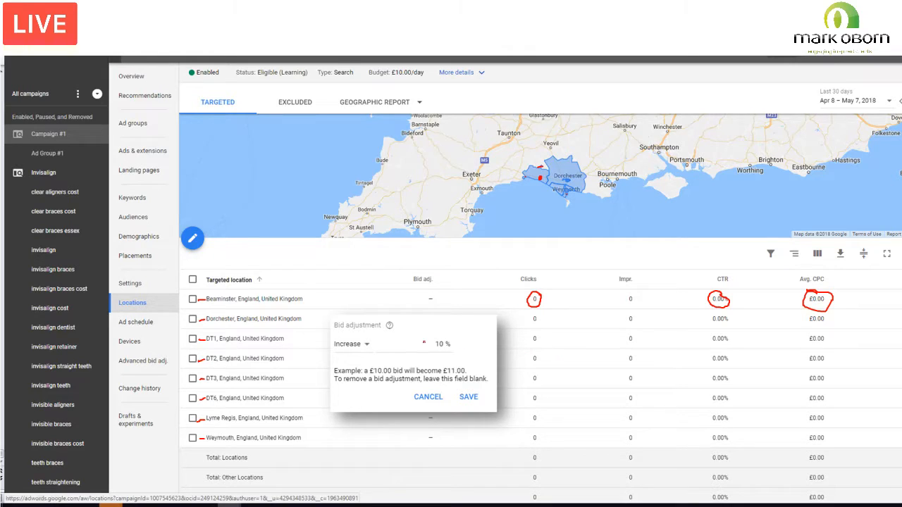
Step: Circle Increase and 10 % in the Bid adjustment box, and circle Beaminster in the targeted locations list
{"action": "mouse_move", "coordinate": [350, 344]}
{"action": "left_mouse_down"}
{"action": "mouse_move", "coordinate": [341, 334]}
{"action": "mouse_move", "coordinate": [352, 366]}
{"action": "mouse_move", "coordinate": [375, 340]}
{"action": "mouse_move", "coordinate": [346, 335]}
{"action": "left_mouse_up"}
{"action": "mouse_move", "coordinate": [446, 336]}
{"action": "left_mouse_down"}
{"action": "mouse_move", "coordinate": [437, 361]}
{"action": "mouse_move", "coordinate": [462, 343]}
{"action": "mouse_move", "coordinate": [440, 337]}
{"action": "left_mouse_up"}
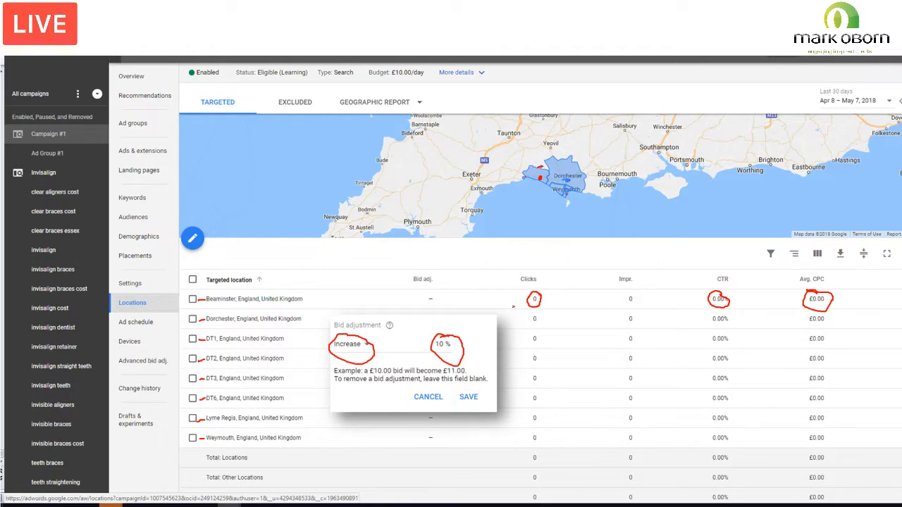
{"action": "mouse_move", "coordinate": [230, 286]}
{"action": "left_mouse_down"}
{"action": "mouse_move", "coordinate": [210, 308]}
{"action": "mouse_move", "coordinate": [231, 288]}
{"action": "mouse_move", "coordinate": [221, 289]}
{"action": "left_mouse_up"}
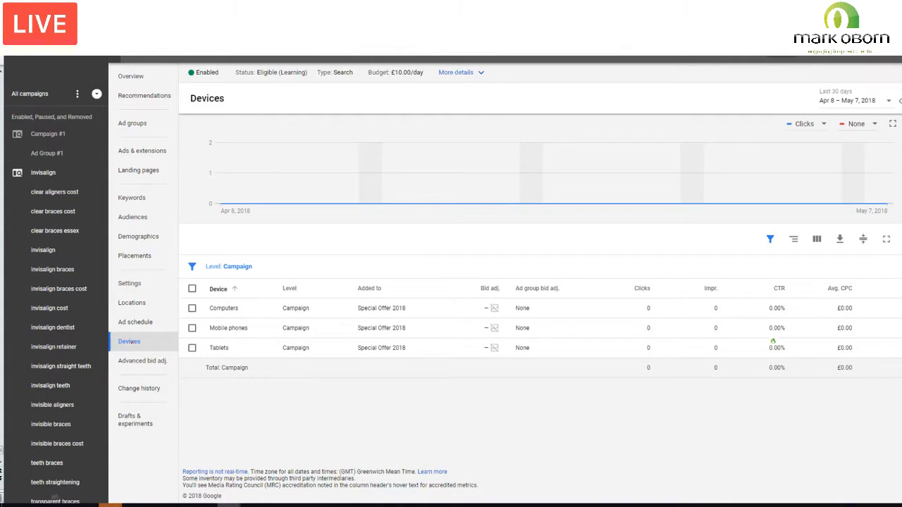
Step: On the Devices slide, circle Devices and Locations in the campaign navigation, and underline Devices
{"action": "mouse_move", "coordinate": [132, 334]}
{"action": "left_mouse_down"}
{"action": "mouse_move", "coordinate": [113, 349]}
{"action": "mouse_move", "coordinate": [144, 346]}
{"action": "mouse_move", "coordinate": [135, 332]}
{"action": "left_mouse_up"}
{"action": "mouse_move", "coordinate": [133, 296]}
{"action": "left_mouse_down"}
{"action": "mouse_move", "coordinate": [112, 310]}
{"action": "mouse_move", "coordinate": [147, 297]}
{"action": "mouse_move", "coordinate": [129, 295]}
{"action": "left_mouse_up"}
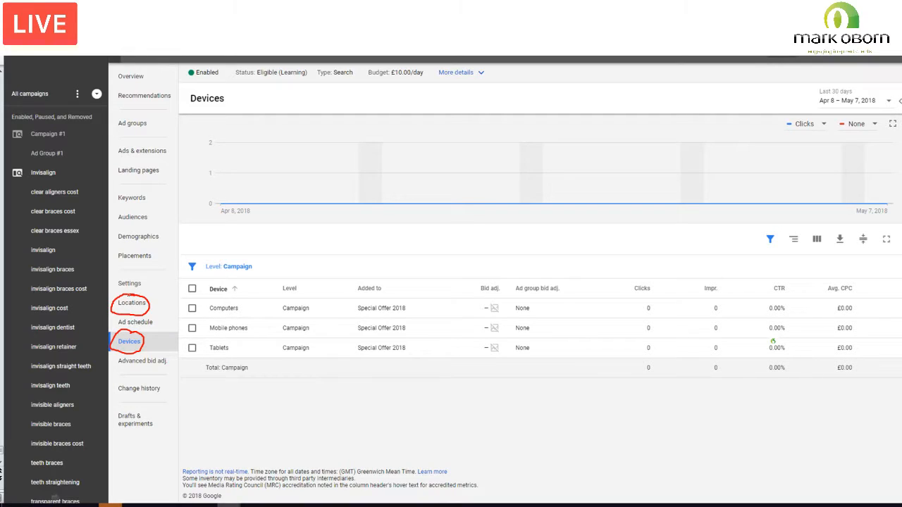
{"action": "left_click_drag", "start_coordinate": [123, 347], "coordinate": [136, 345]}
Step: Circle the clicks, CTR and average CPC for Computers, and mark the bid adjustment for Mobile phones
{"action": "mouse_move", "coordinate": [649, 301]}
{"action": "left_mouse_down"}
{"action": "mouse_move", "coordinate": [643, 314]}
{"action": "mouse_move", "coordinate": [658, 304]}
{"action": "left_mouse_up"}
{"action": "mouse_move", "coordinate": [779, 304]}
{"action": "left_mouse_down"}
{"action": "mouse_move", "coordinate": [774, 317]}
{"action": "mouse_move", "coordinate": [793, 312]}
{"action": "left_mouse_up"}
{"action": "mouse_move", "coordinate": [845, 299]}
{"action": "left_mouse_down"}
{"action": "mouse_move", "coordinate": [838, 308]}
{"action": "mouse_move", "coordinate": [857, 308]}
{"action": "left_mouse_up"}
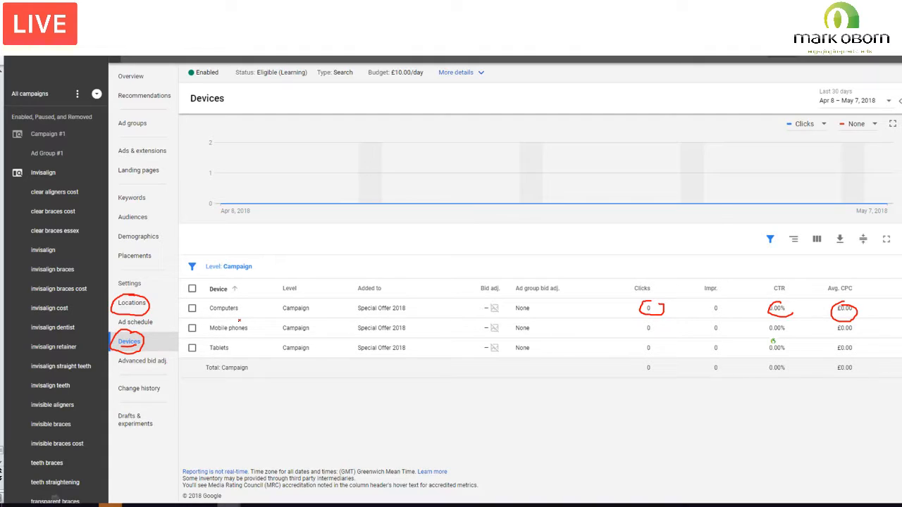
{"action": "mouse_move", "coordinate": [499, 322]}
{"action": "left_mouse_down"}
{"action": "mouse_move", "coordinate": [479, 329]}
{"action": "mouse_move", "coordinate": [504, 327]}
{"action": "mouse_move", "coordinate": [498, 321]}
{"action": "left_mouse_up"}
Step: Advance through Optimising for age to the age demographics slide, and underline Demographics and the 18 - 24 row's clicks, CTR and average CPC
{"action": "left_click", "coordinate": [55, 500]}
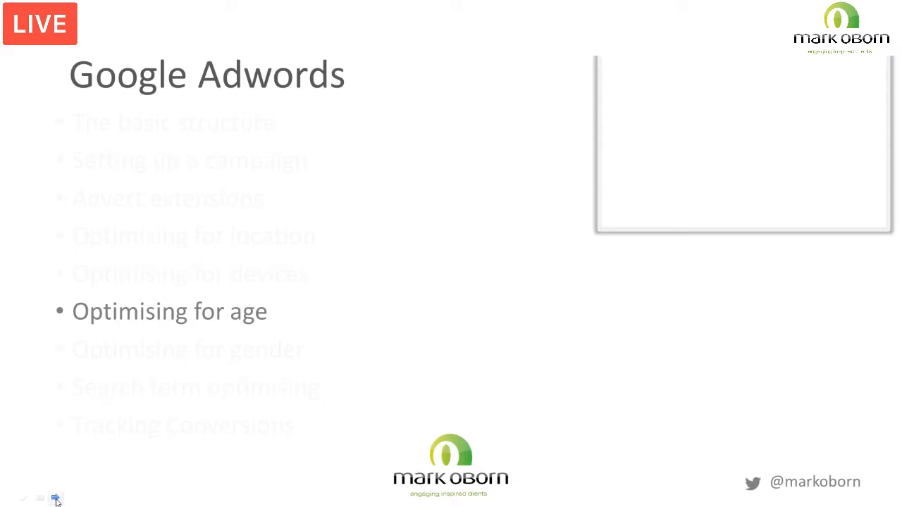
{"action": "left_click", "coordinate": [57, 501]}
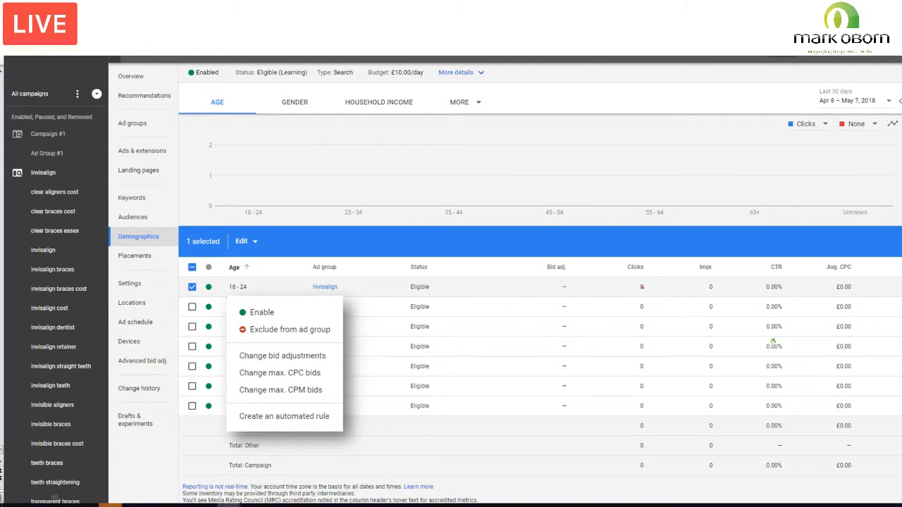
{"action": "left_click_drag", "start_coordinate": [637, 290], "coordinate": [649, 289]}
{"action": "left_click_drag", "start_coordinate": [767, 298], "coordinate": [854, 297]}
{"action": "left_click_drag", "start_coordinate": [115, 246], "coordinate": [162, 244]}
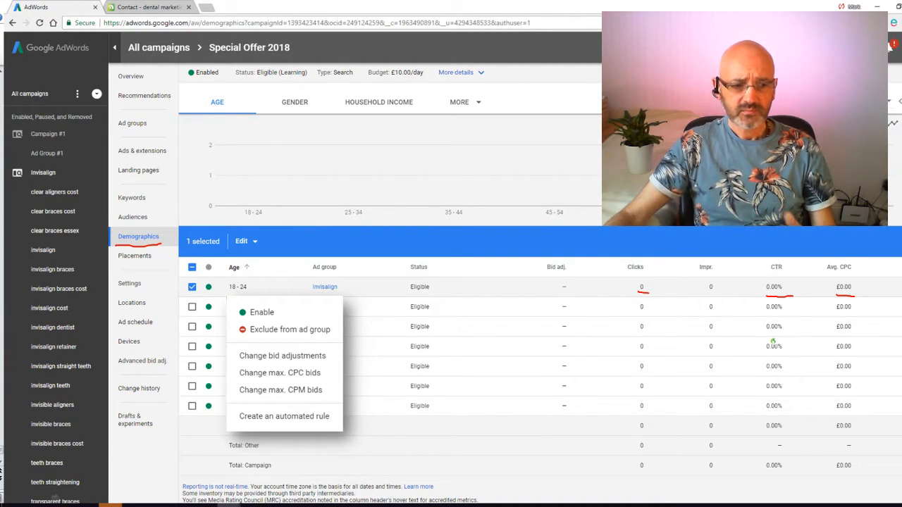
Step: With the pen, circle the 18 - 24 checkbox and the Exclude from ad group icon, and underline Special Offer 2018
{"action": "left_click", "coordinate": [23, 498]}
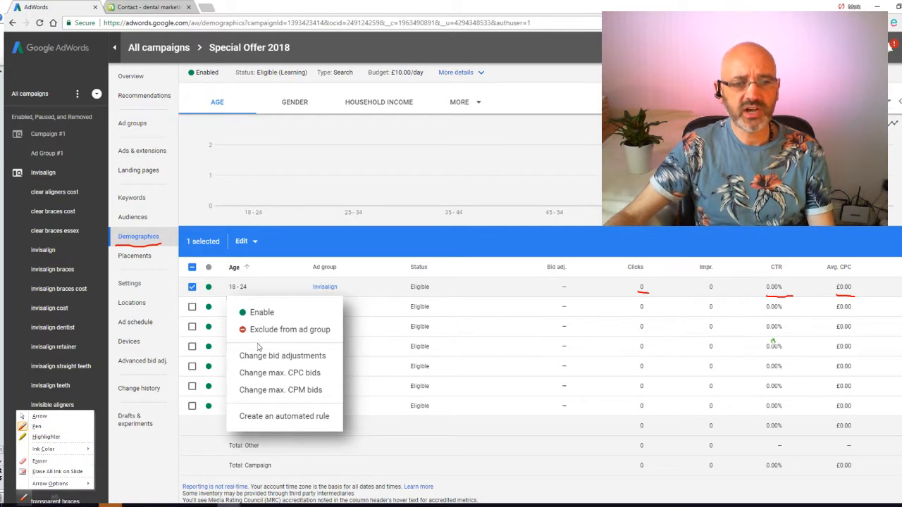
{"action": "left_click", "coordinate": [37, 428]}
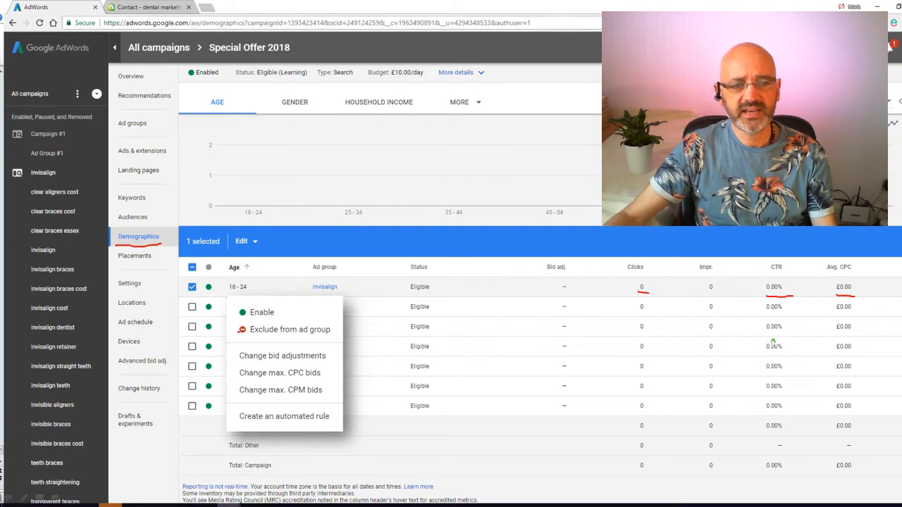
{"action": "mouse_move", "coordinate": [196, 282]}
{"action": "left_mouse_down"}
{"action": "mouse_move", "coordinate": [186, 289]}
{"action": "mouse_move", "coordinate": [201, 284]}
{"action": "left_mouse_up"}
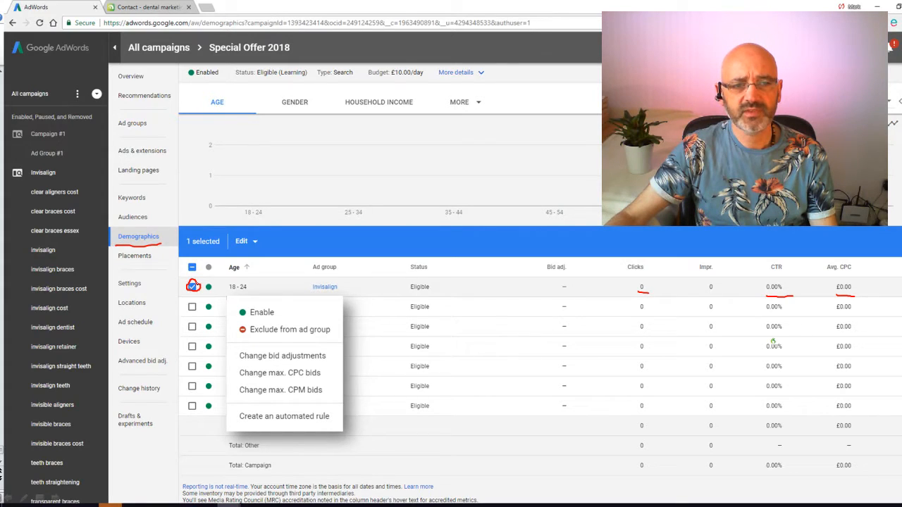
{"action": "mouse_move", "coordinate": [246, 325]}
{"action": "left_mouse_down"}
{"action": "mouse_move", "coordinate": [237, 331]}
{"action": "mouse_move", "coordinate": [249, 324]}
{"action": "left_mouse_up"}
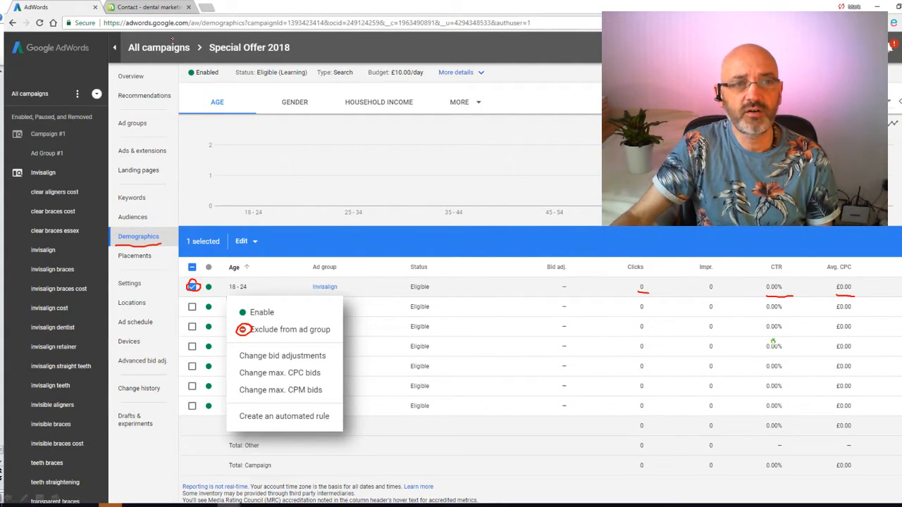
{"action": "left_click_drag", "start_coordinate": [210, 62], "coordinate": [289, 57]}
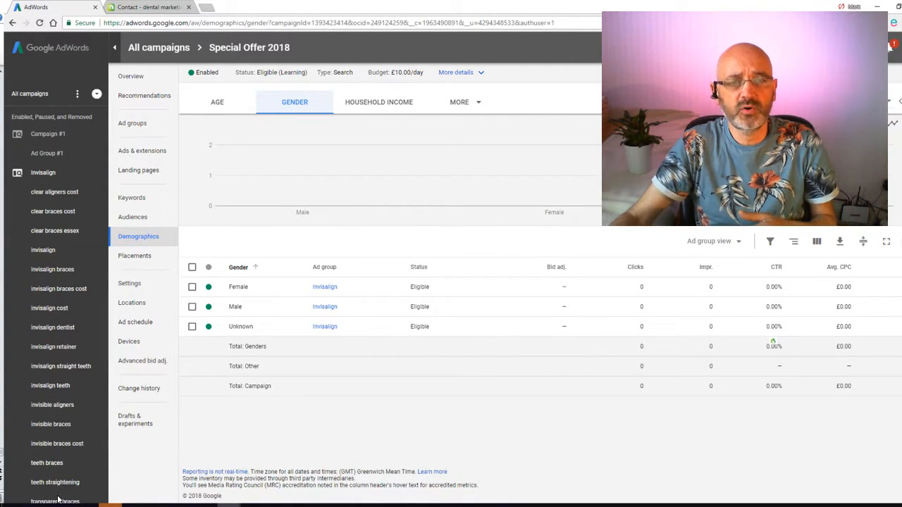
Step: On the gender slide, underline Demographics, the three genders and Female's clicks, CTR and average CPC, circle Female's bid adjustment and mark Unknown again
{"action": "left_click_drag", "start_coordinate": [120, 241], "coordinate": [147, 242]}
{"action": "mouse_move", "coordinate": [229, 291]}
{"action": "left_mouse_down"}
{"action": "mouse_move", "coordinate": [248, 290]}
{"action": "mouse_move", "coordinate": [242, 312]}
{"action": "mouse_move", "coordinate": [252, 331]}
{"action": "left_mouse_up"}
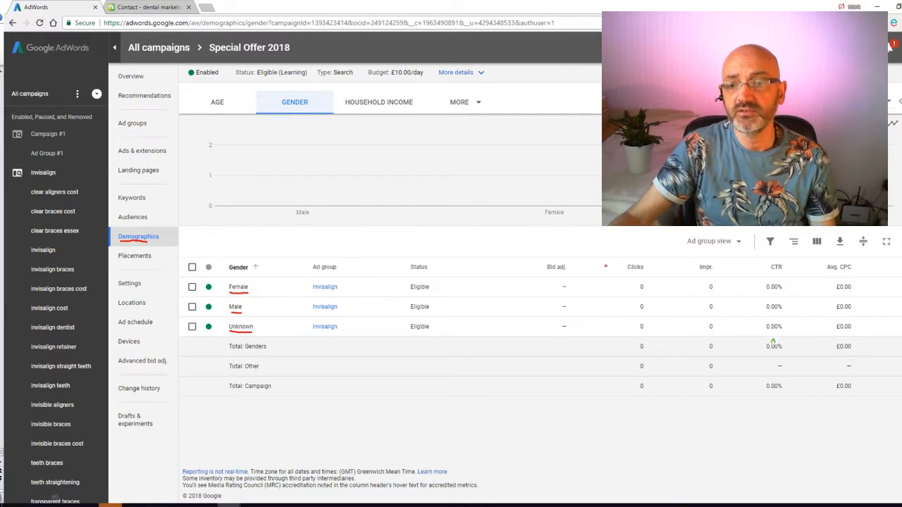
{"action": "left_click_drag", "start_coordinate": [640, 292], "coordinate": [662, 293]}
{"action": "left_click_drag", "start_coordinate": [767, 293], "coordinate": [866, 286]}
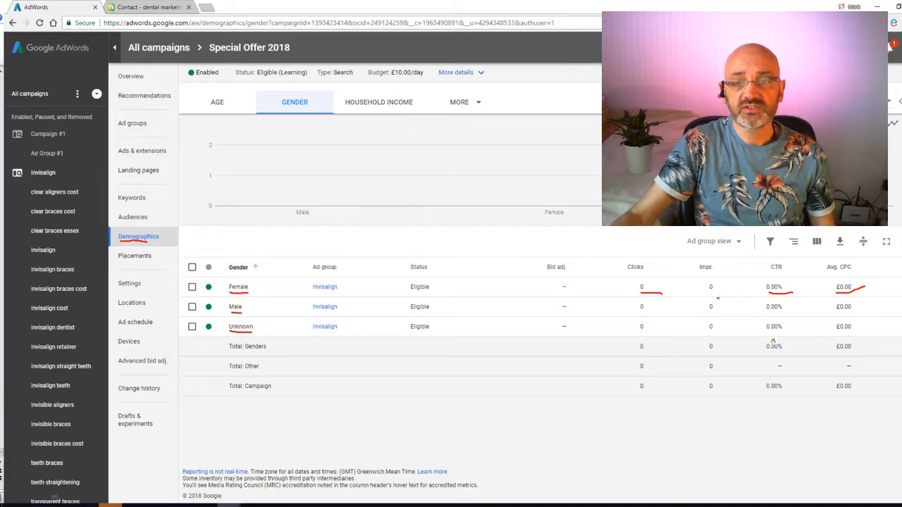
{"action": "mouse_move", "coordinate": [571, 280]}
{"action": "left_mouse_down"}
{"action": "mouse_move", "coordinate": [558, 289]}
{"action": "mouse_move", "coordinate": [577, 280]}
{"action": "mouse_move", "coordinate": [562, 281]}
{"action": "left_mouse_up"}
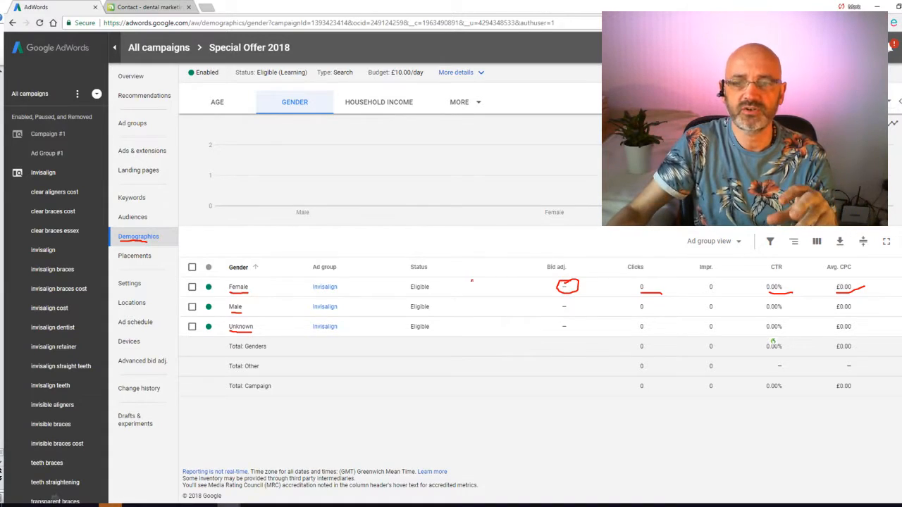
{"action": "mouse_move", "coordinate": [225, 329]}
{"action": "left_mouse_down"}
{"action": "mouse_move", "coordinate": [223, 321]}
{"action": "mouse_move", "coordinate": [266, 325]}
{"action": "mouse_move", "coordinate": [248, 335]}
{"action": "left_mouse_up"}
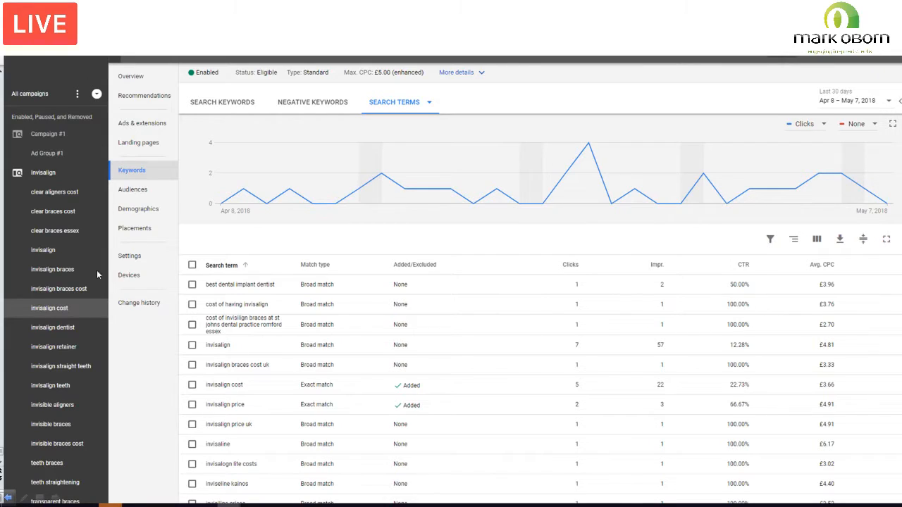
Step: With the pen, underline Keywords and circle Search Terms on the search terms slide
{"action": "left_click", "coordinate": [25, 499]}
{"action": "left_click", "coordinate": [37, 426]}
{"action": "left_click_drag", "start_coordinate": [118, 176], "coordinate": [148, 172]}
{"action": "mouse_move", "coordinate": [370, 110]}
{"action": "left_mouse_down"}
{"action": "mouse_move", "coordinate": [426, 85]}
{"action": "mouse_move", "coordinate": [373, 110]}
{"action": "left_mouse_up"}
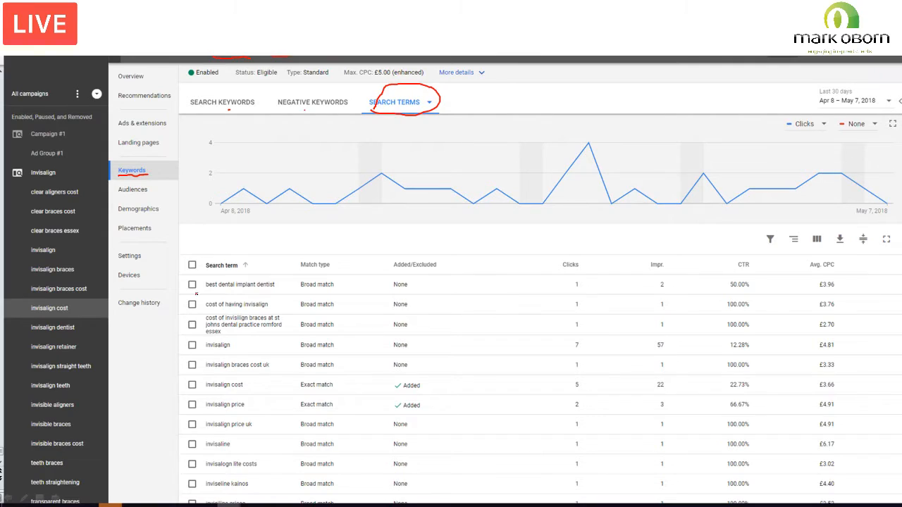
Step: Underline the search term best dental implant dentist, and mark its average CPC and its checkbox
{"action": "left_click_drag", "start_coordinate": [203, 288], "coordinate": [274, 290]}
{"action": "mouse_move", "coordinate": [818, 291]}
{"action": "left_mouse_down"}
{"action": "mouse_move", "coordinate": [843, 285]}
{"action": "mouse_move", "coordinate": [822, 275]}
{"action": "mouse_move", "coordinate": [821, 293]}
{"action": "left_mouse_up"}
{"action": "left_click_drag", "start_coordinate": [192, 284], "coordinate": [206, 279]}
Step: Advance to the negative keywords slide, underline Negative Keywords, and mark the "nhs" phrase-match and [nhs] exact-match entries
{"action": "left_click", "coordinate": [56, 498]}
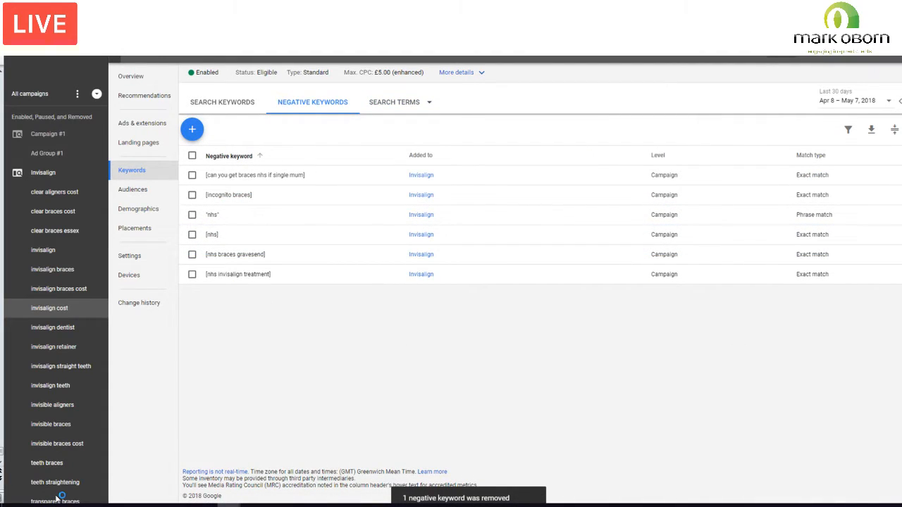
{"action": "left_click_drag", "start_coordinate": [281, 109], "coordinate": [318, 106]}
{"action": "mouse_move", "coordinate": [207, 220]}
{"action": "left_mouse_down"}
{"action": "mouse_move", "coordinate": [217, 221]}
{"action": "mouse_move", "coordinate": [214, 242]}
{"action": "left_mouse_up"}
{"action": "left_click_drag", "start_coordinate": [217, 241], "coordinate": [219, 241]}
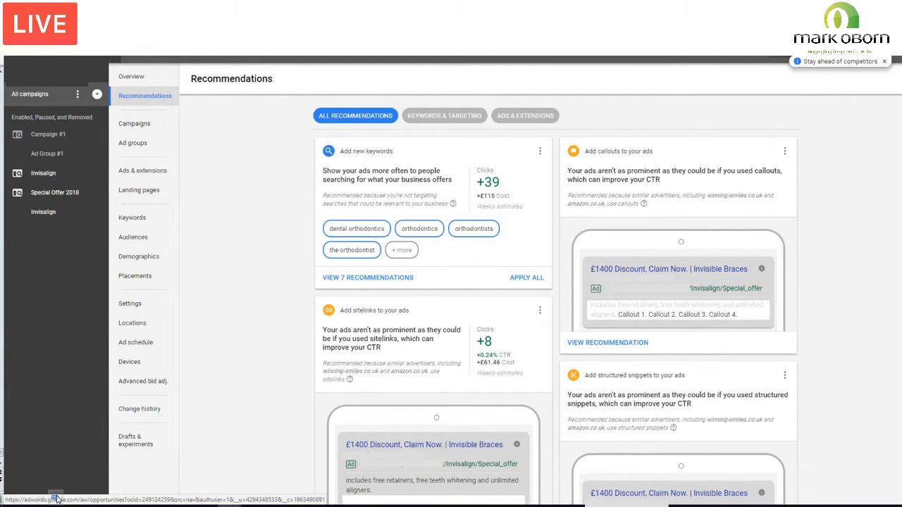
Step: On the Recommendations slide, circle Recommendations in the campaign navigation
{"action": "mouse_move", "coordinate": [117, 107]}
{"action": "left_mouse_down"}
{"action": "mouse_move", "coordinate": [183, 105]}
{"action": "mouse_move", "coordinate": [169, 81]}
{"action": "left_mouse_up"}
{"action": "mouse_move", "coordinate": [169, 81]}
{"action": "left_mouse_down"}
{"action": "mouse_move", "coordinate": [121, 90]}
{"action": "mouse_move", "coordinate": [119, 105]}
{"action": "left_mouse_up"}
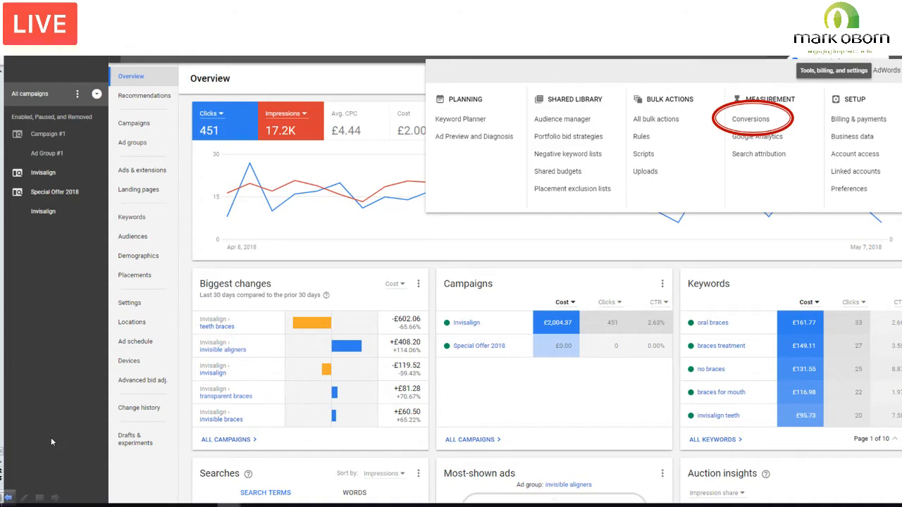
Step: Advance to the slide The decision-making process and reveal its first stage, Problem awareness and Need recognition
{"action": "left_click", "coordinate": [56, 499]}
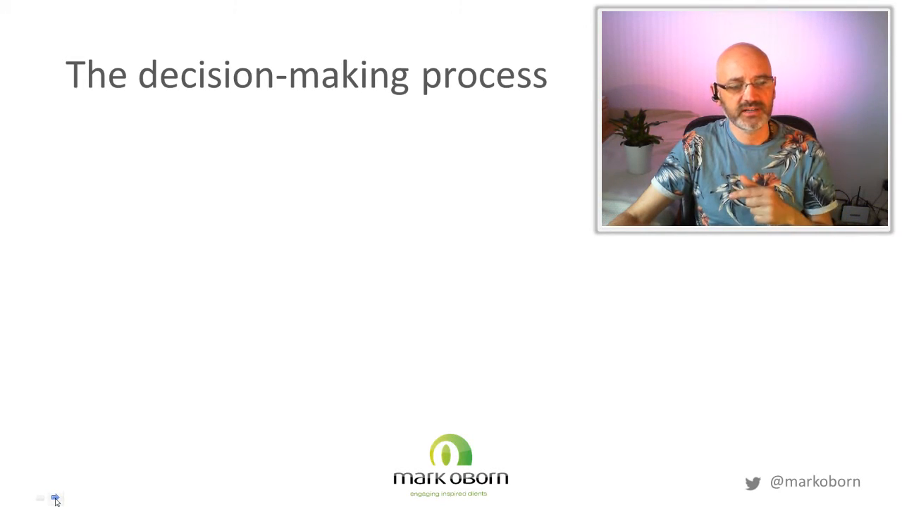
{"action": "left_click", "coordinate": [56, 500]}
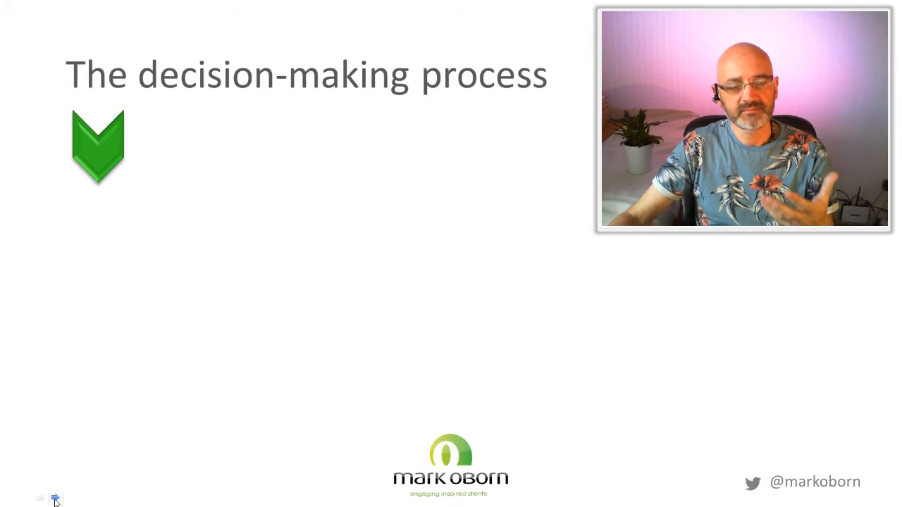
{"action": "left_click", "coordinate": [55, 501]}
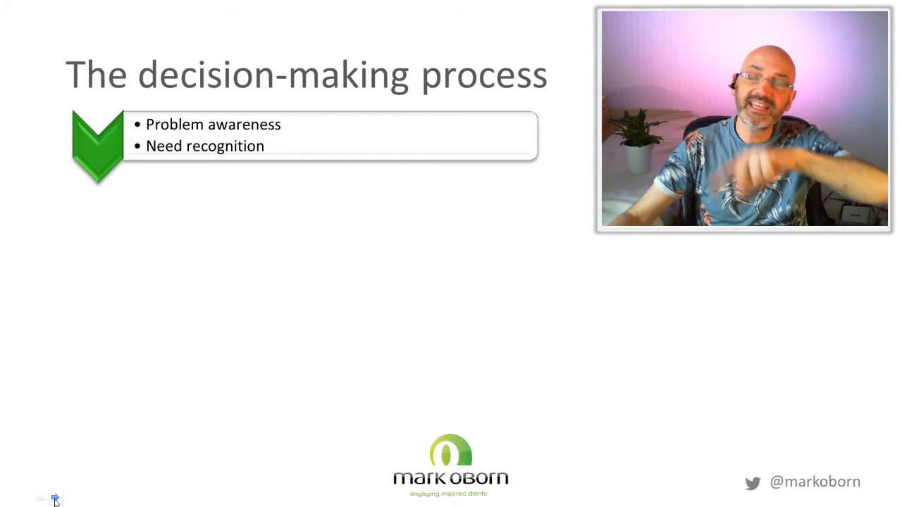